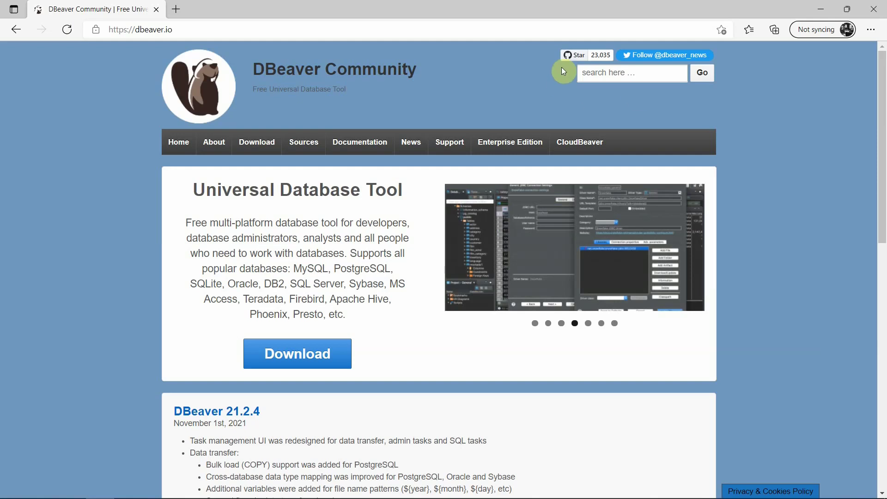
# Open the dbeaver/dbeaver GitHub repository through the Star button on dbeaver.io.
pyautogui.click(570, 55)
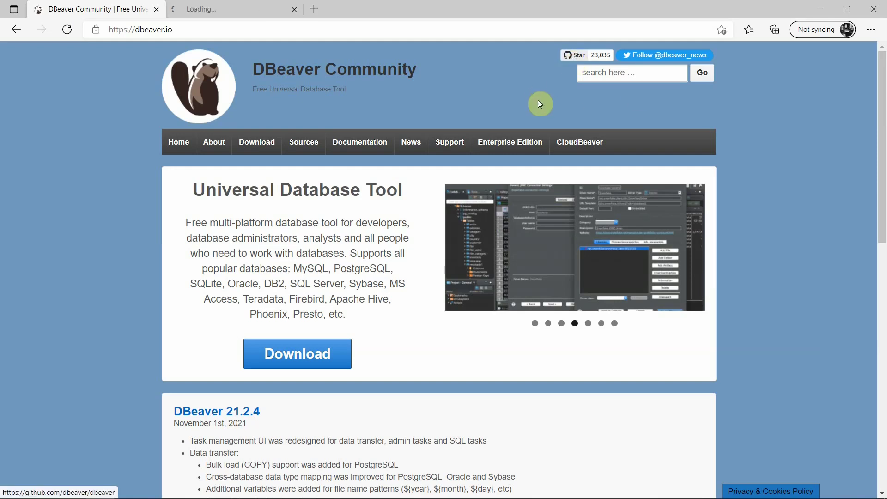
pyautogui.click(287, 11)
pyautogui.scroll(-5, 691, 300)
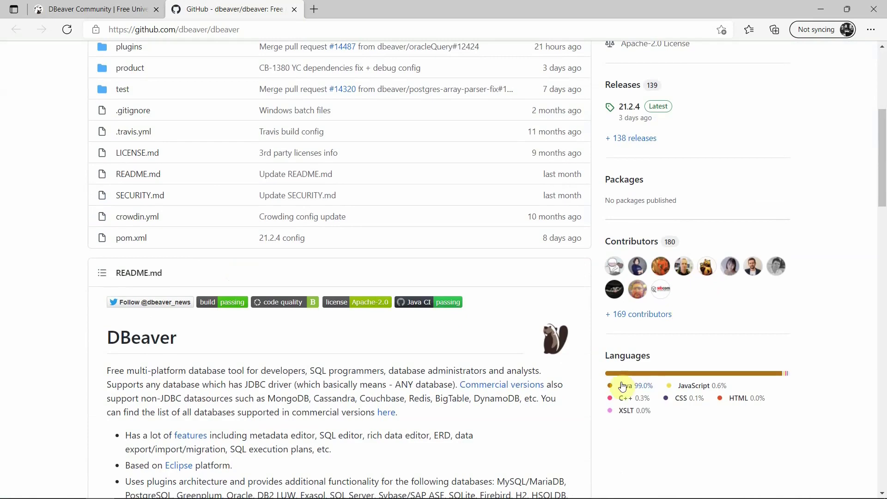
pyautogui.click(106, 10)
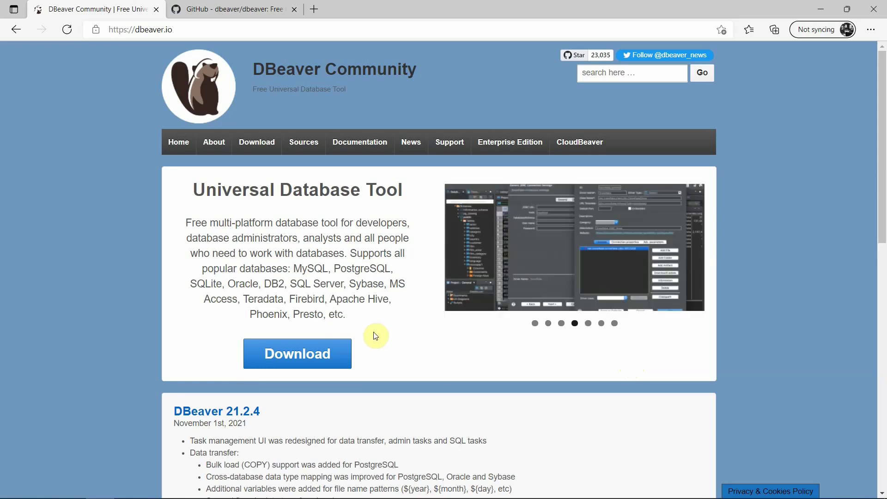
pyautogui.moveTo(306, 271); pyautogui.dragTo(292, 272)
pyautogui.moveTo(344, 280); pyautogui.dragTo(392, 316)
pyautogui.click(316, 270)
pyautogui.doubleClick(305, 271)
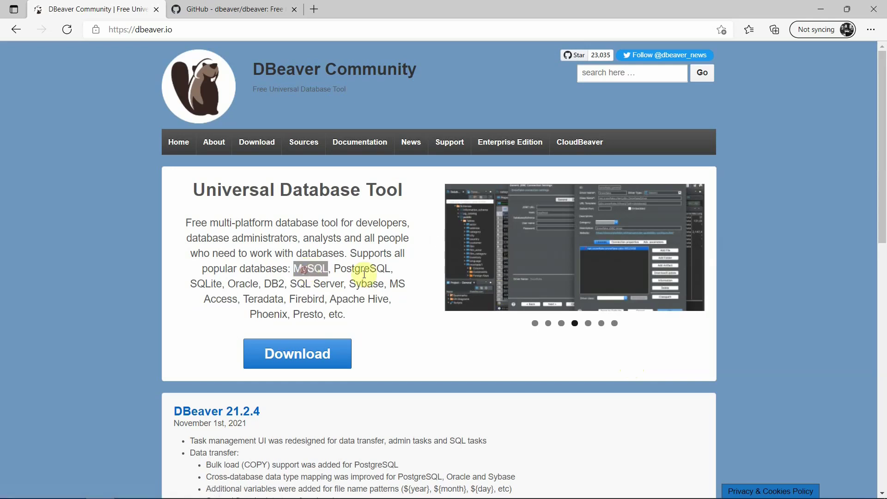
pyautogui.doubleClick(363, 268)
pyautogui.doubleClick(211, 285)
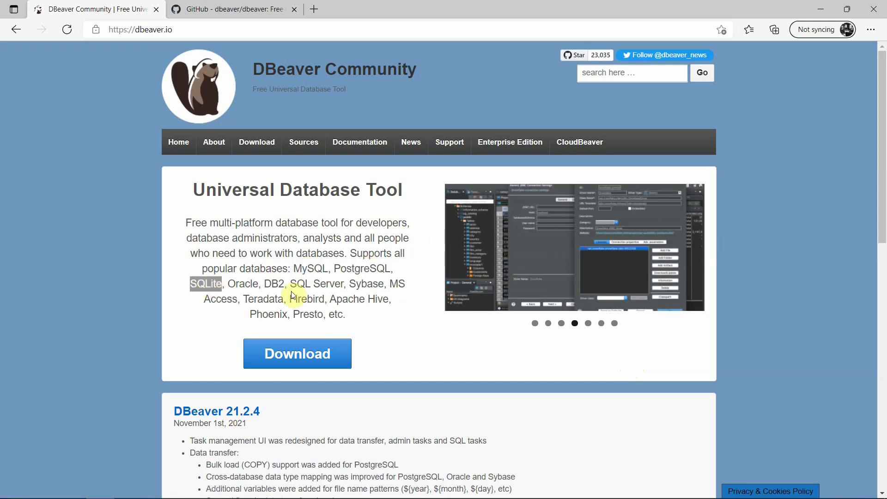
pyautogui.doubleClick(243, 284)
pyautogui.moveTo(292, 284); pyautogui.dragTo(345, 283)
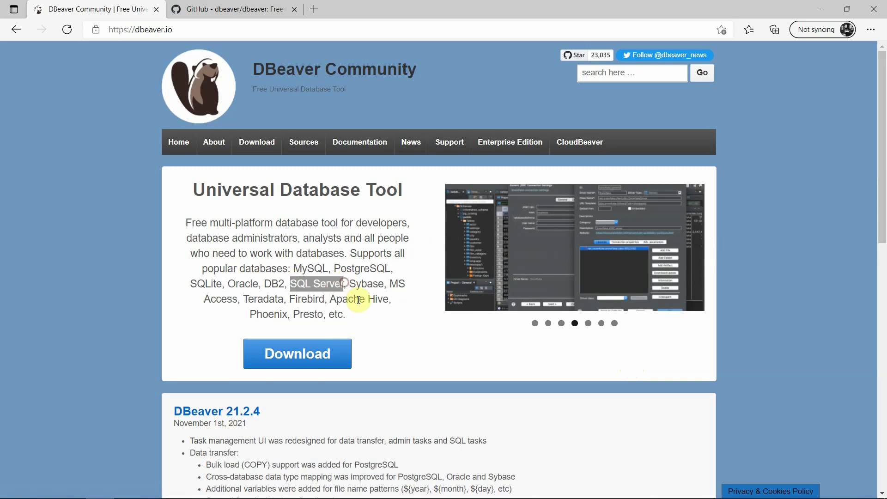
pyautogui.click(377, 324)
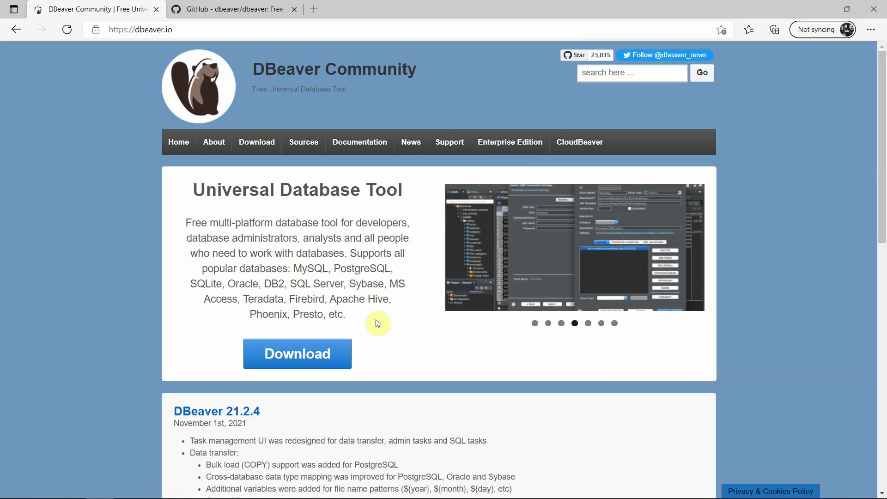
# Download the Windows 64-bit installer dbeaver-ce-21.2.4-x86_64-setup.exe and run it.
pyautogui.click(337, 353)
pyautogui.scroll(-3, 443, 254)
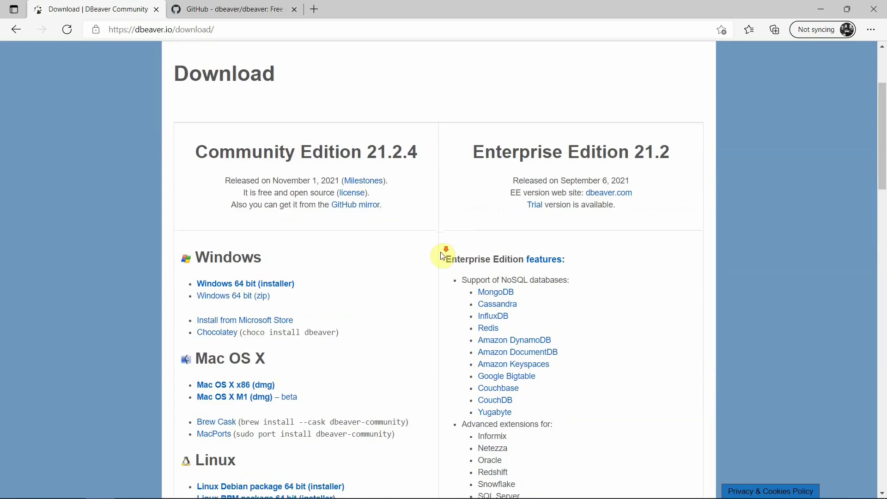
pyautogui.scroll(-2, 443, 255)
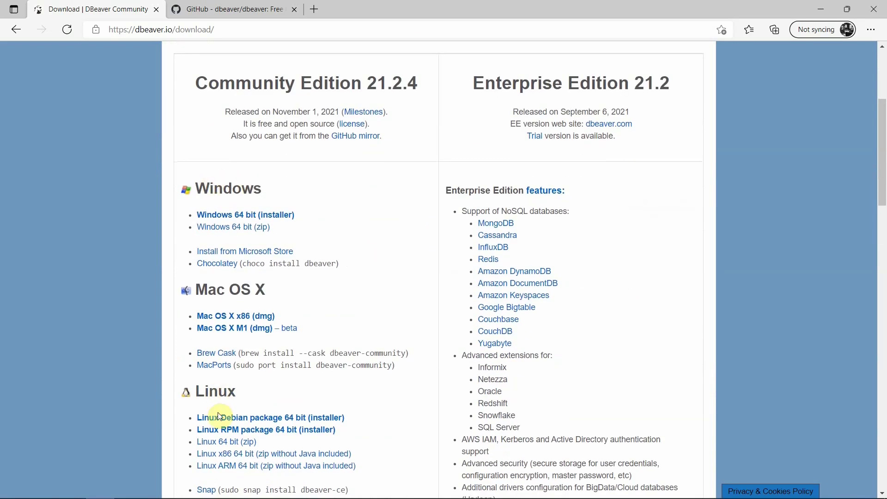
pyautogui.scroll(-2, 228, 388)
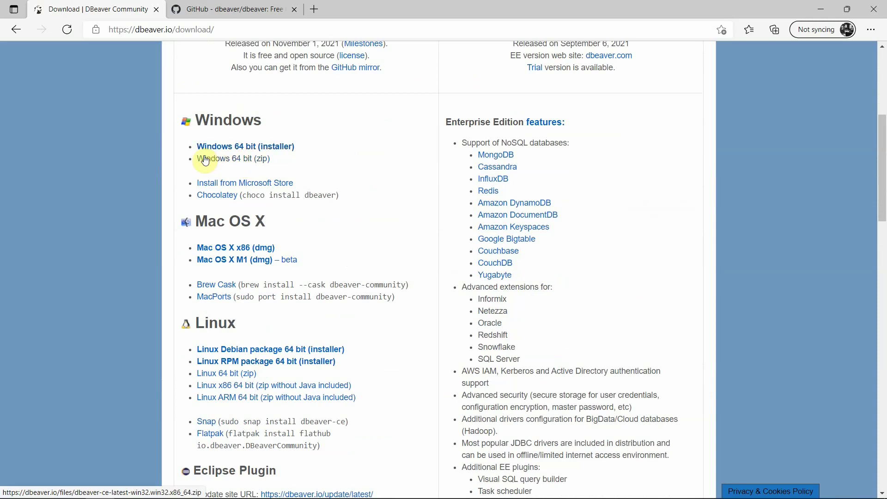
pyautogui.click(277, 148)
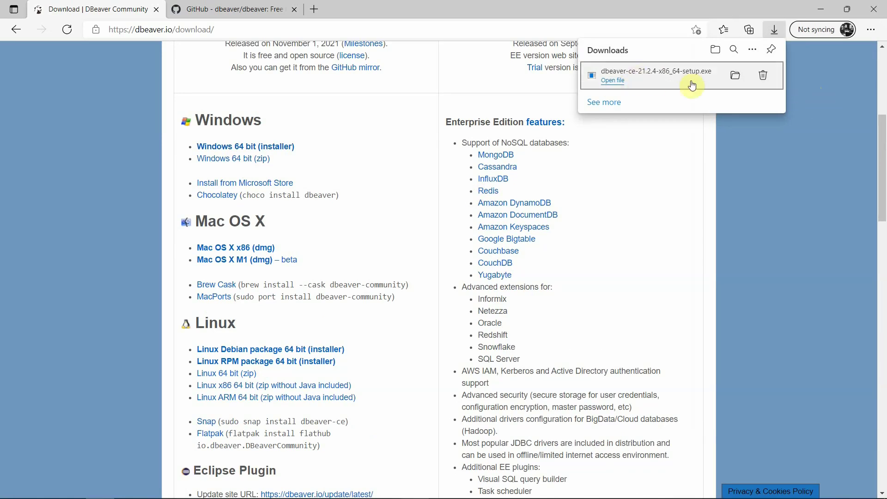
pyautogui.click(613, 80)
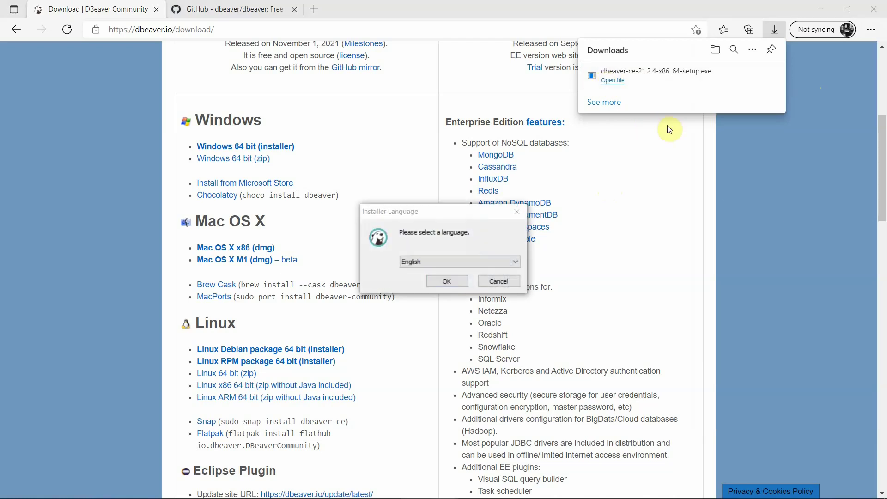
# Choose English as the installer language and accept the Apache license agreement.
pyautogui.click(491, 173)
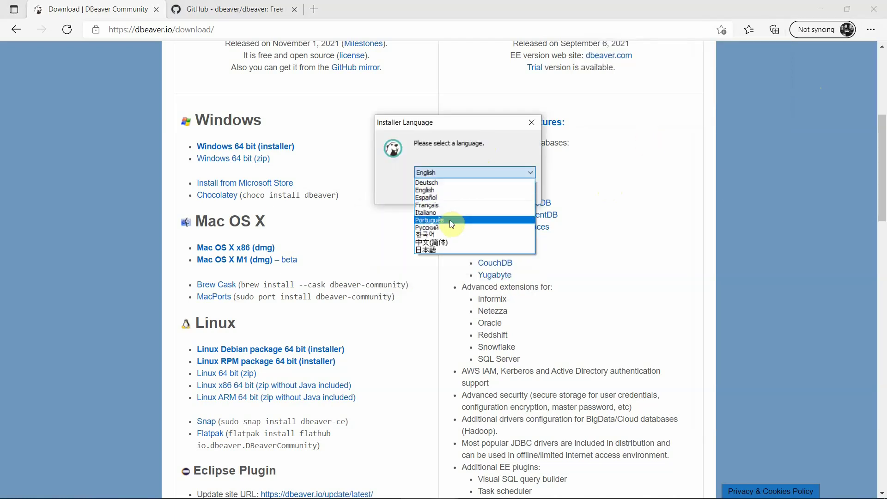
pyautogui.click(458, 190)
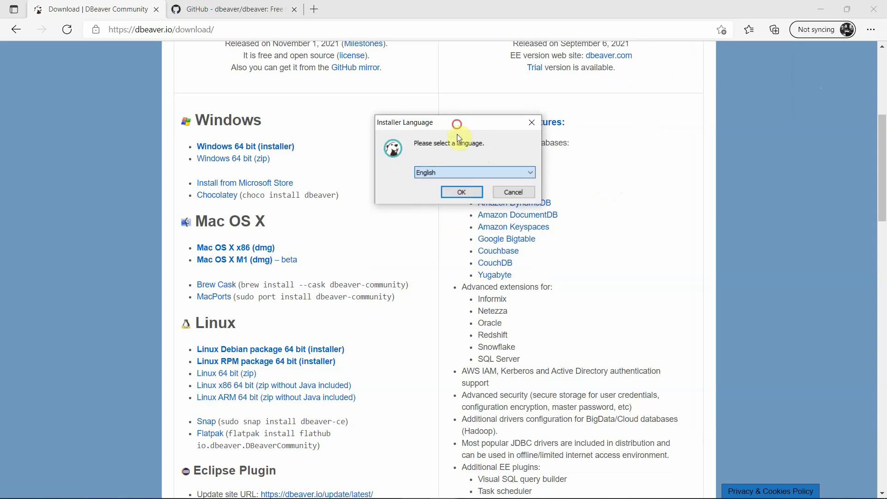
pyautogui.click(464, 198)
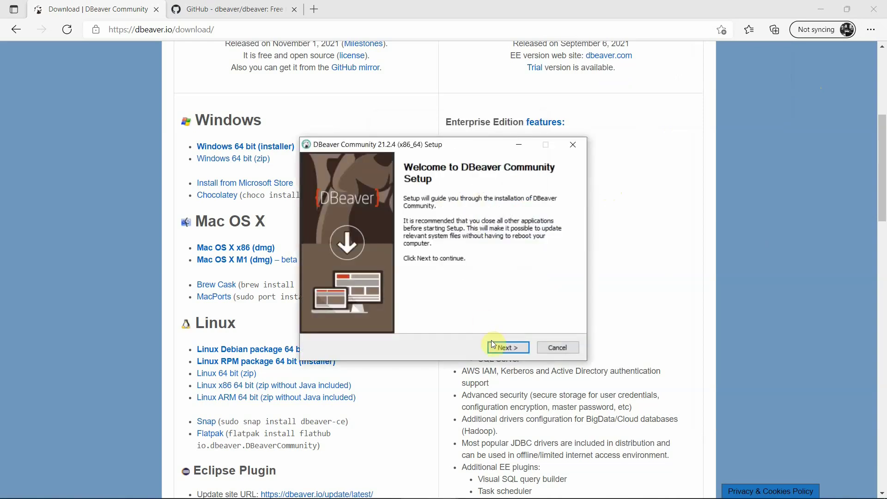
pyautogui.click(509, 347)
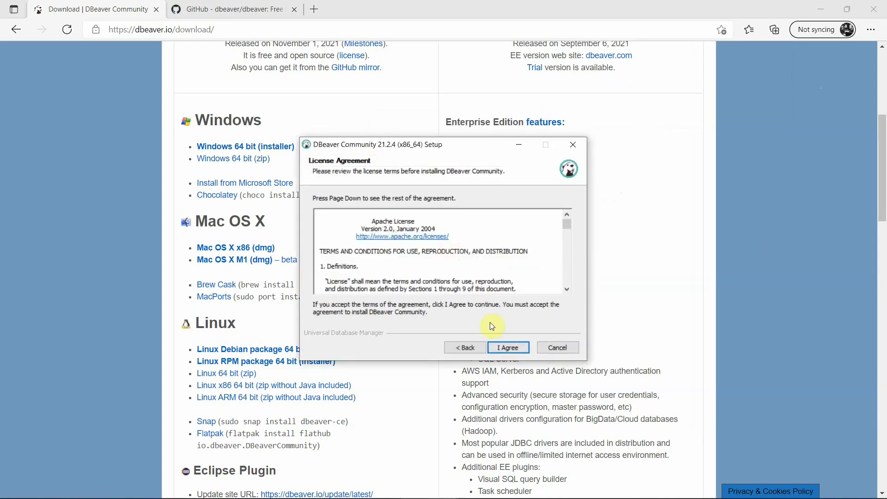
pyautogui.click(509, 348)
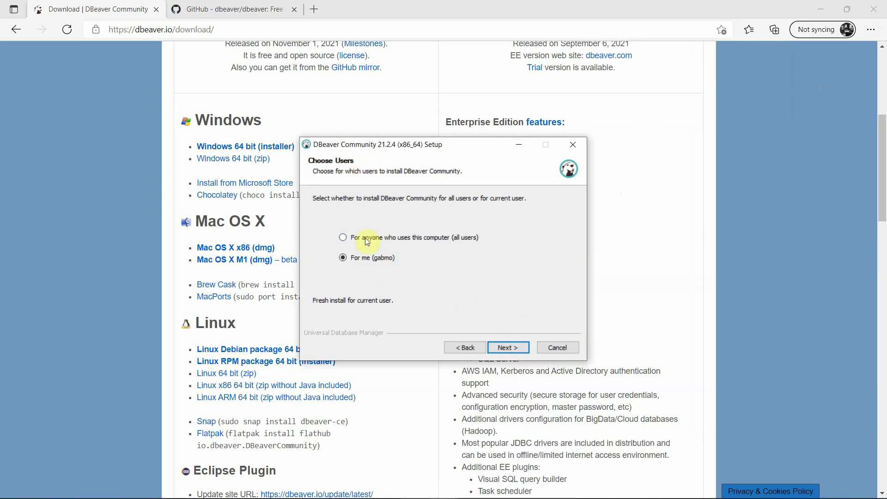
# Install for all users with default components, C:\Program Files\DBeaver folder and Start Menu folder, then finish.
pyautogui.click(365, 238)
pyautogui.click(509, 348)
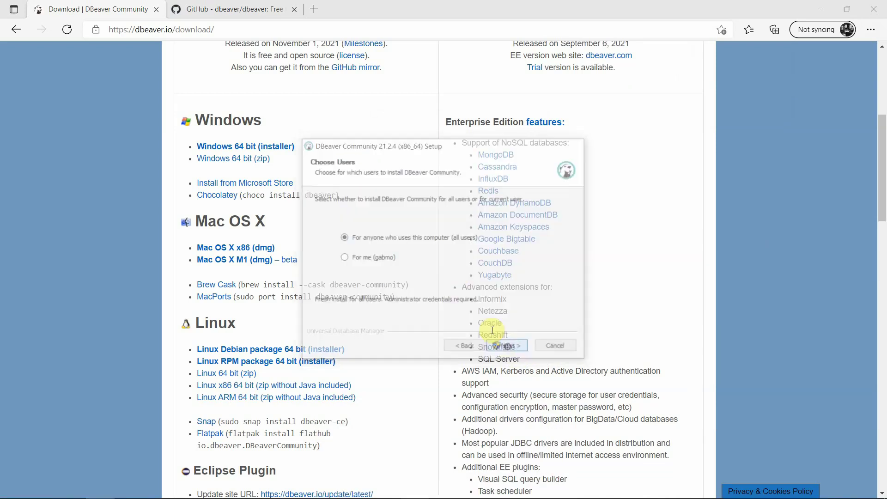
pyautogui.click(504, 348)
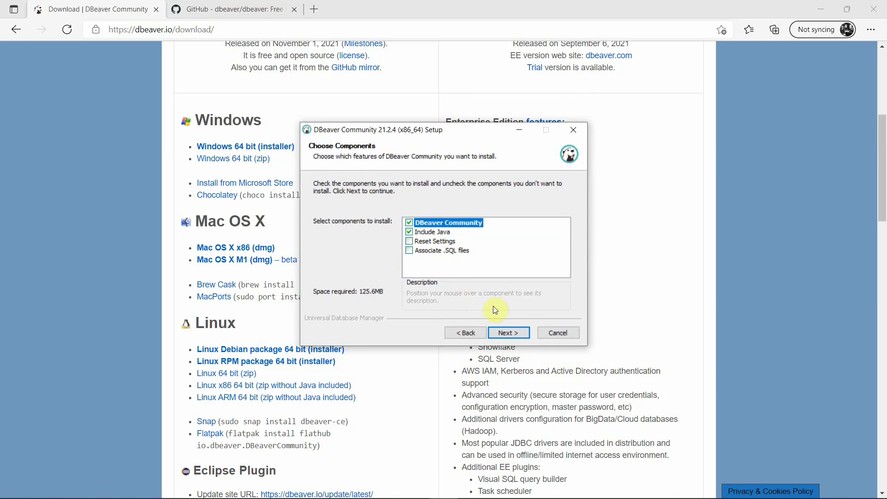
pyautogui.click(506, 332)
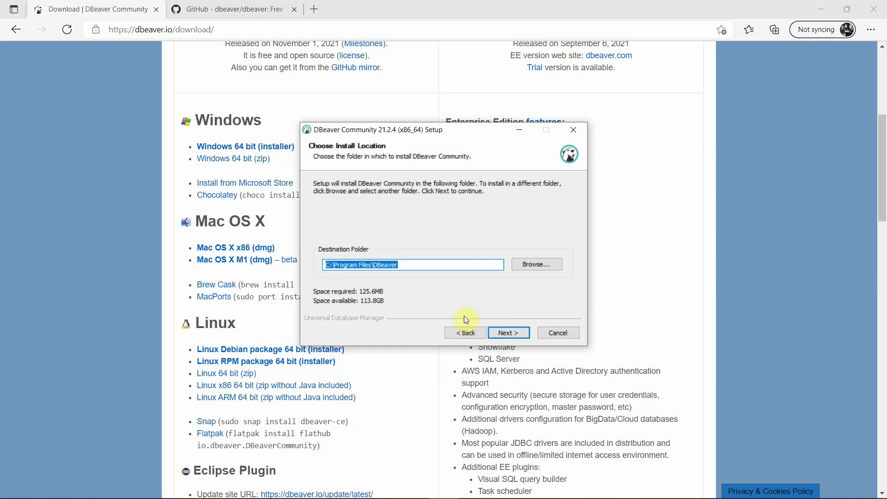
pyautogui.click(519, 338)
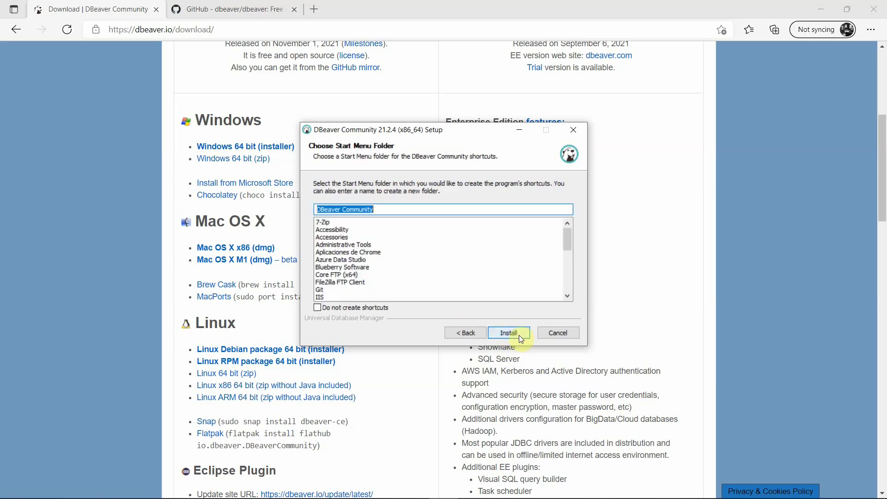
pyautogui.click(519, 336)
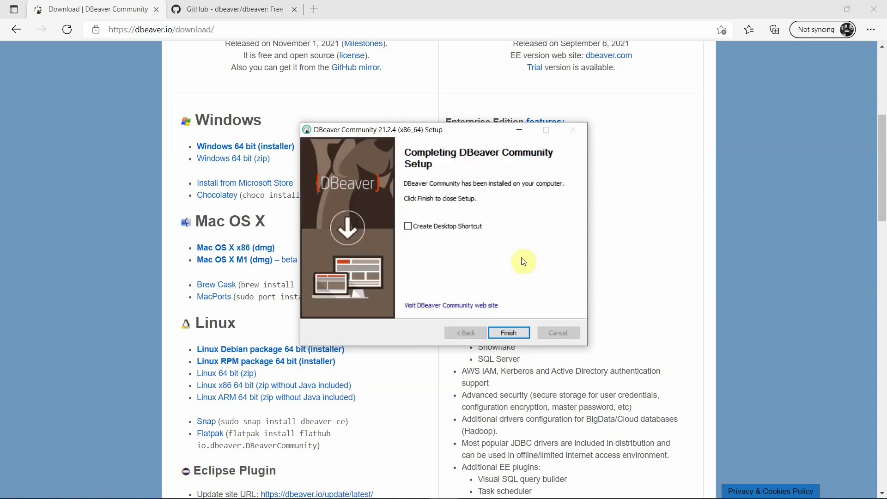
pyautogui.click(516, 332)
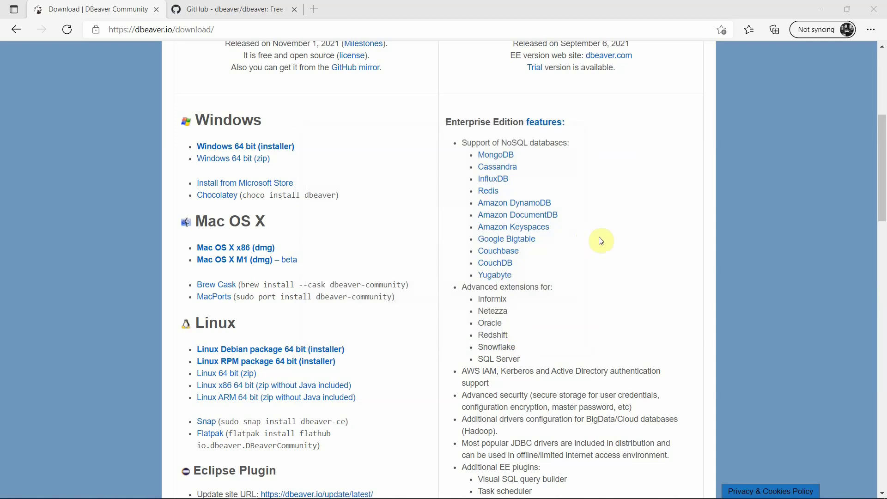
# Launch DBeaver by searching 'db' and allow it through the firewall on private networks.
pyautogui.press('super')
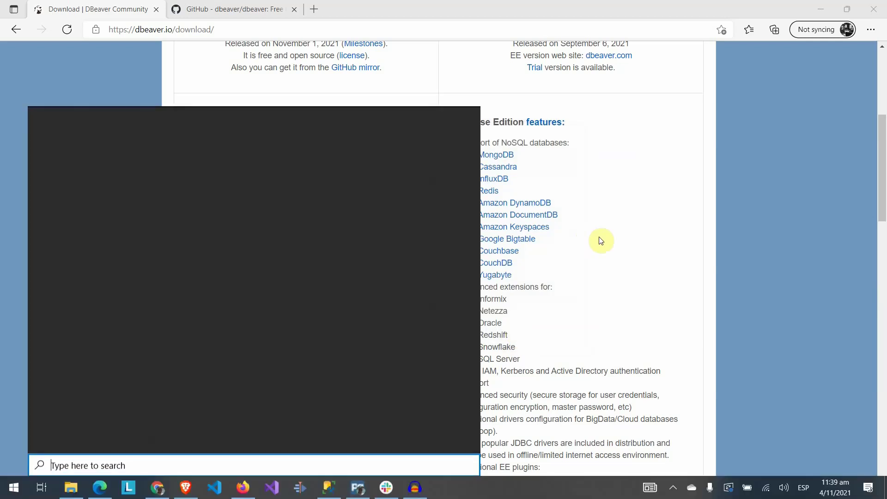
pyautogui.write('db')
pyautogui.press('Return')
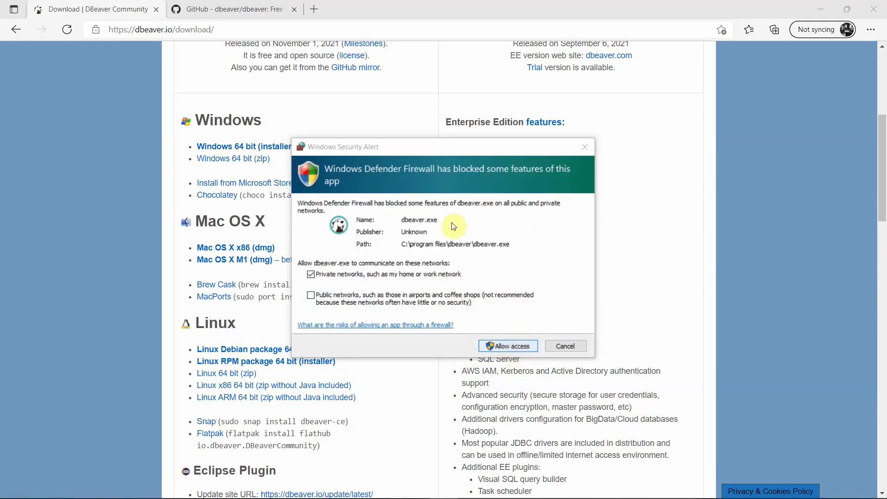
pyautogui.click(522, 346)
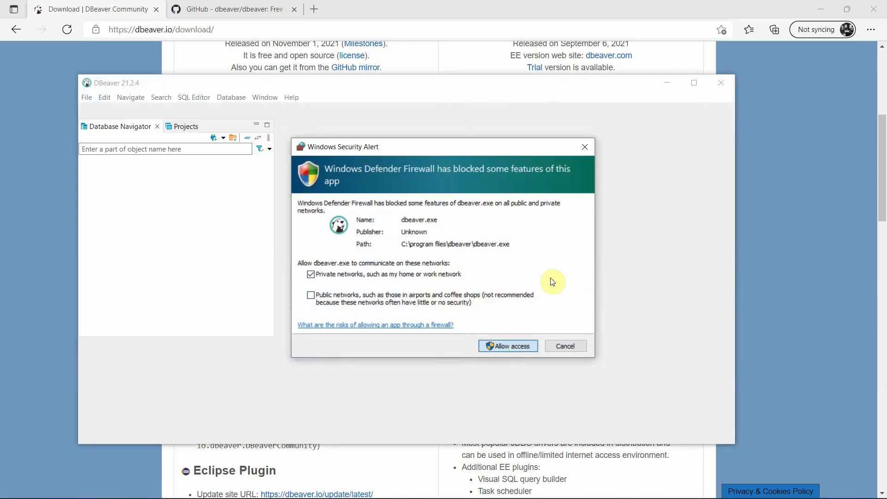
pyautogui.click(522, 348)
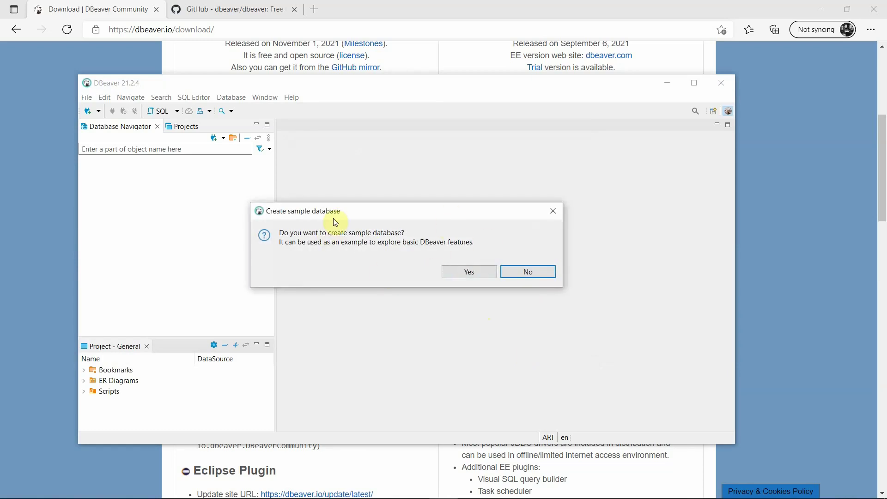
# Decline the sample database and reposition the Connect to a database wizard.
pyautogui.moveTo(323, 216); pyautogui.dragTo(336, 183)
pyautogui.click(542, 238)
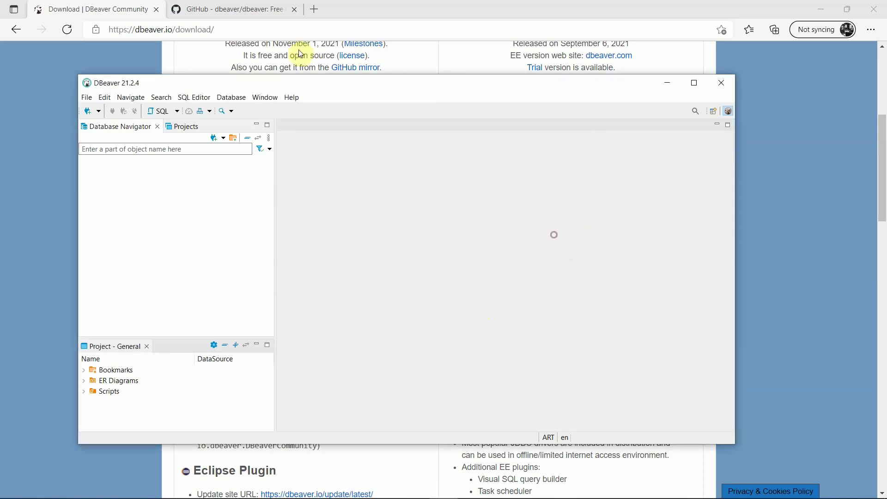
pyautogui.moveTo(360, 88); pyautogui.dragTo(351, 102)
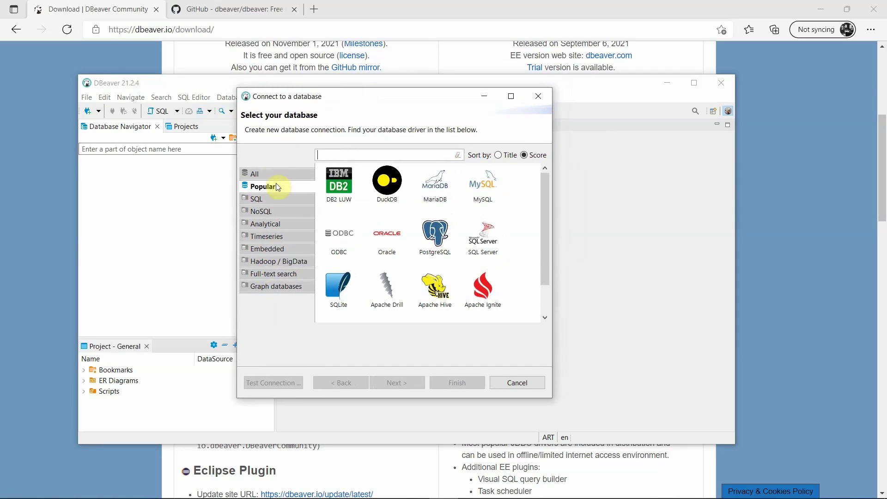
pyautogui.moveTo(546, 201)
pyautogui.mouseDown()
pyautogui.moveTo(548, 264)
pyautogui.moveTo(542, 213)
pyautogui.mouseUp()
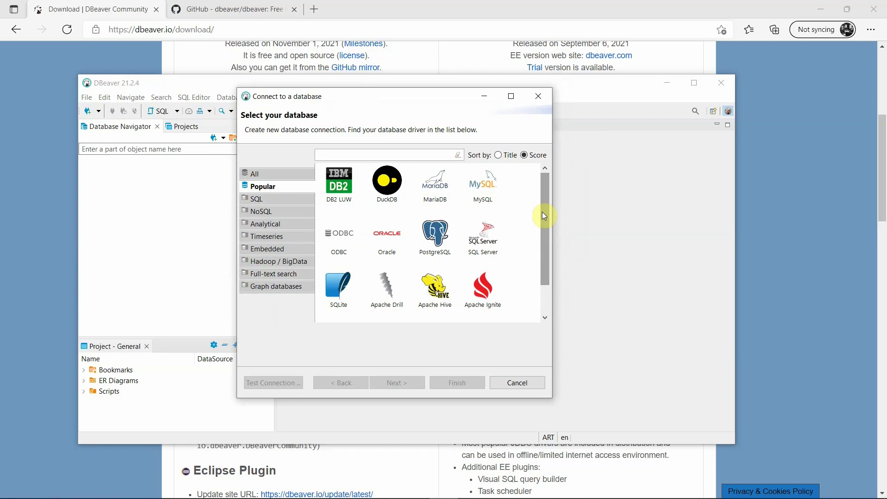
pyautogui.click(536, 99)
pyautogui.doubleClick(565, 86)
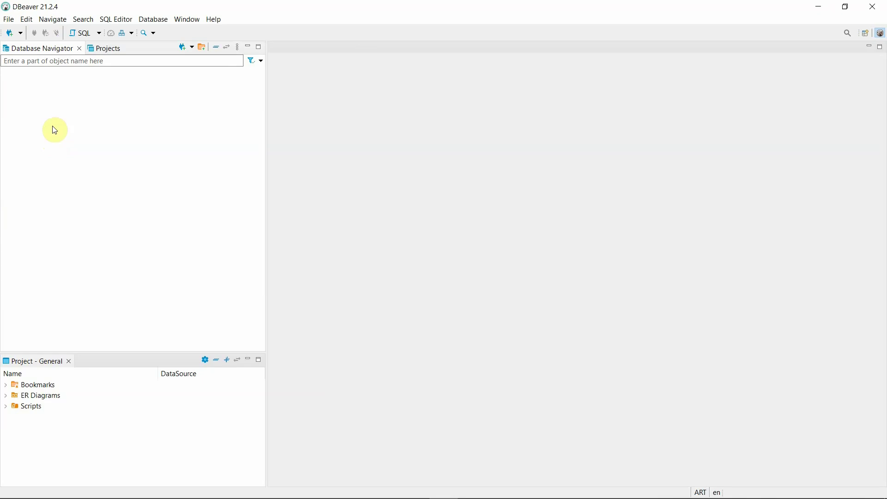
pyautogui.click(9, 20)
# Switch from SQL Server Management Studio back to the pgAdmin 4 window.
pyautogui.click(328, 489)
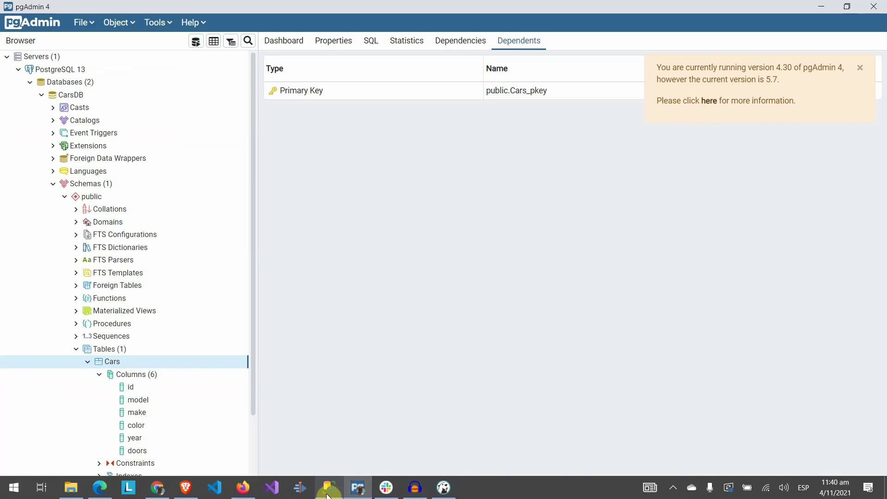
pyautogui.click(329, 489)
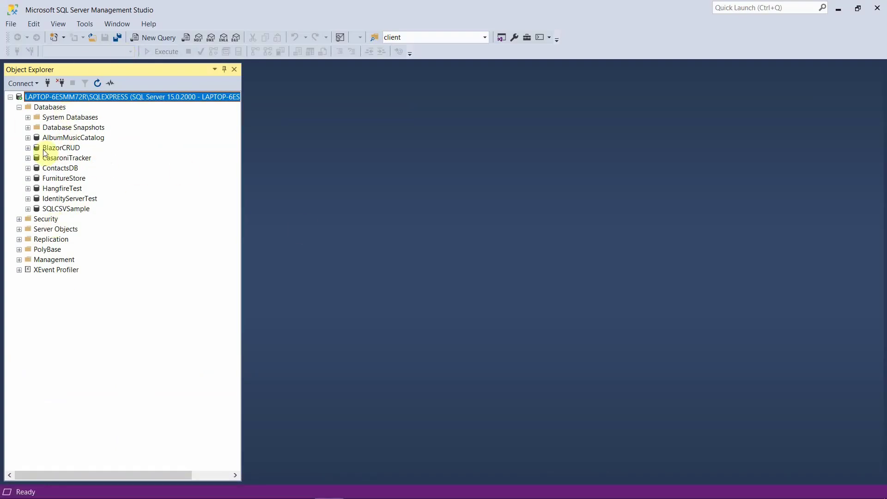
pyautogui.hotkey('alt', 'Tab')
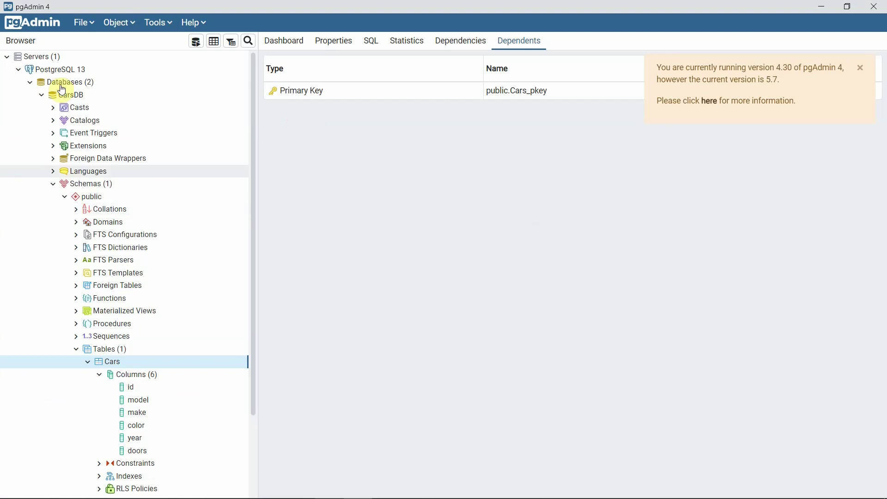
# Collapse CarsDB's Schemas group, dismiss the version-update notice, and select the PostgreSQL 13 server.
pyautogui.click(33, 83)
pyautogui.click(31, 83)
pyautogui.click(31, 82)
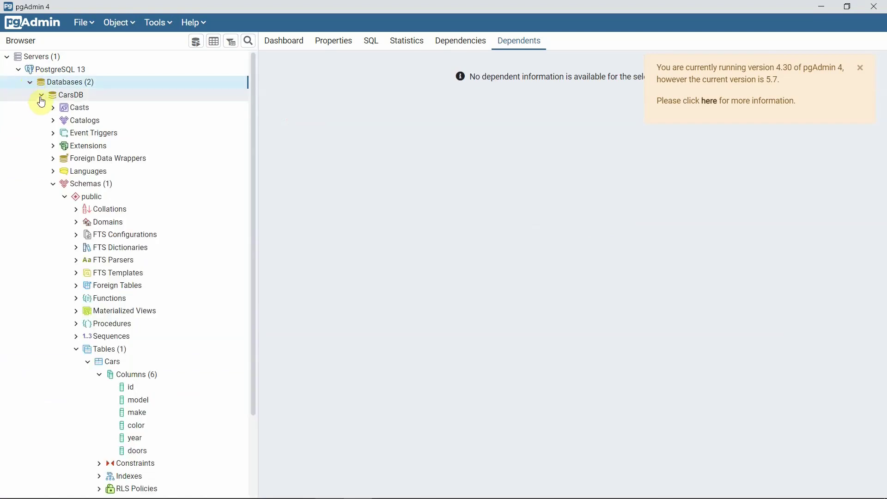
pyautogui.click(41, 96)
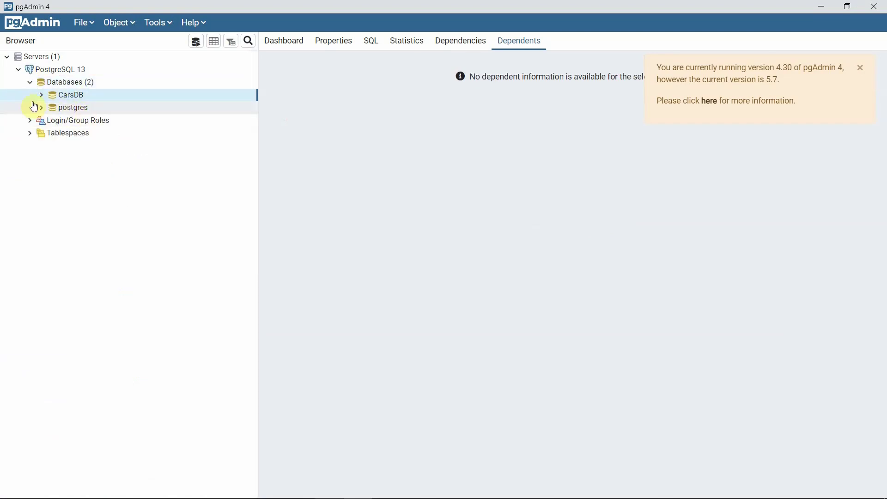
pyautogui.click(41, 96)
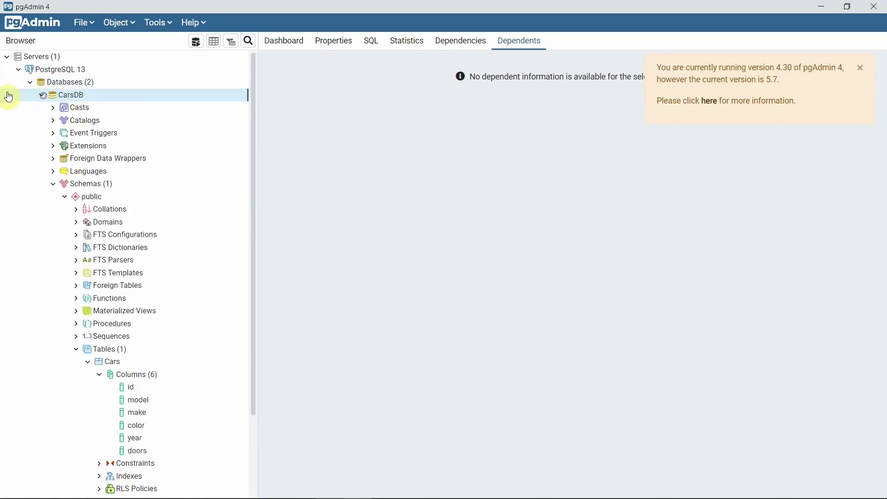
pyautogui.click(53, 183)
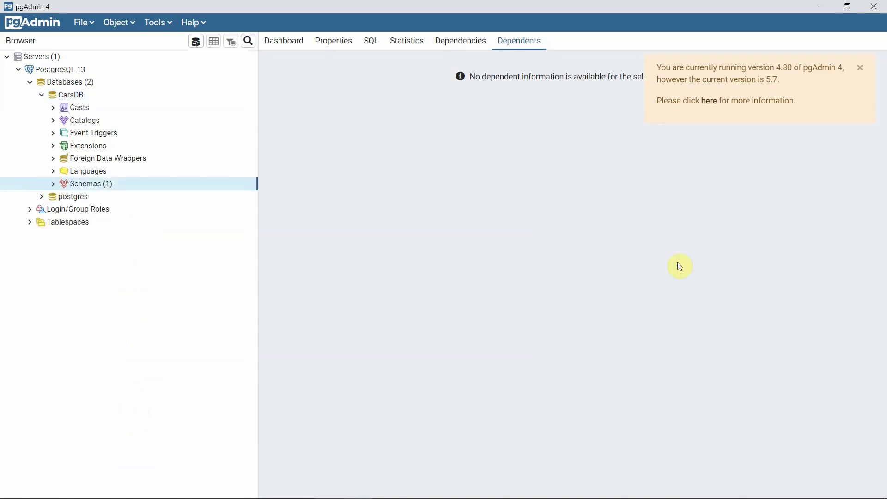
pyautogui.click(860, 70)
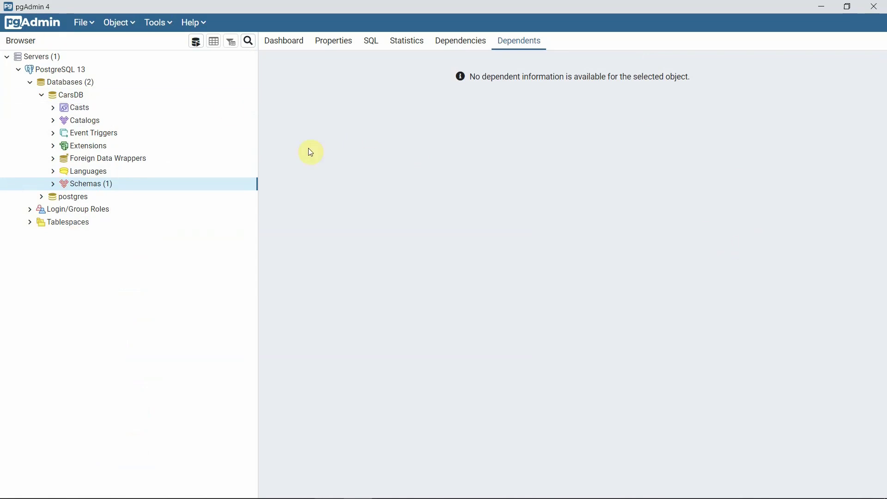
pyautogui.click(70, 69)
# Inspect PostgreSQL 13's Connection properties (host localhost, port 5432), then switch back to DBeaver.
pyautogui.rightClick(69, 69)
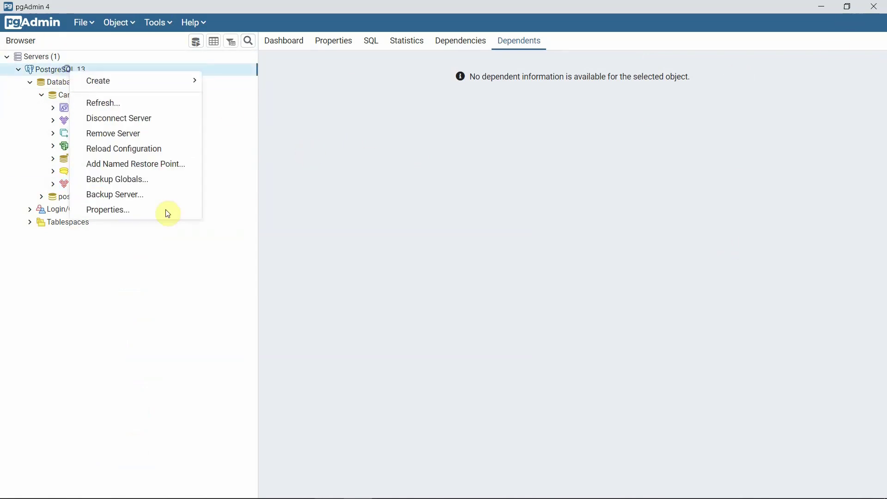
pyautogui.click(147, 212)
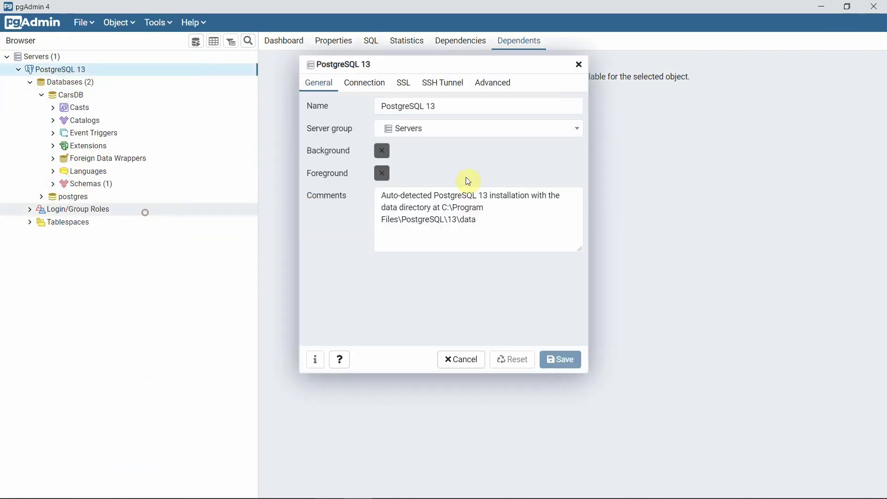
pyautogui.click(359, 88)
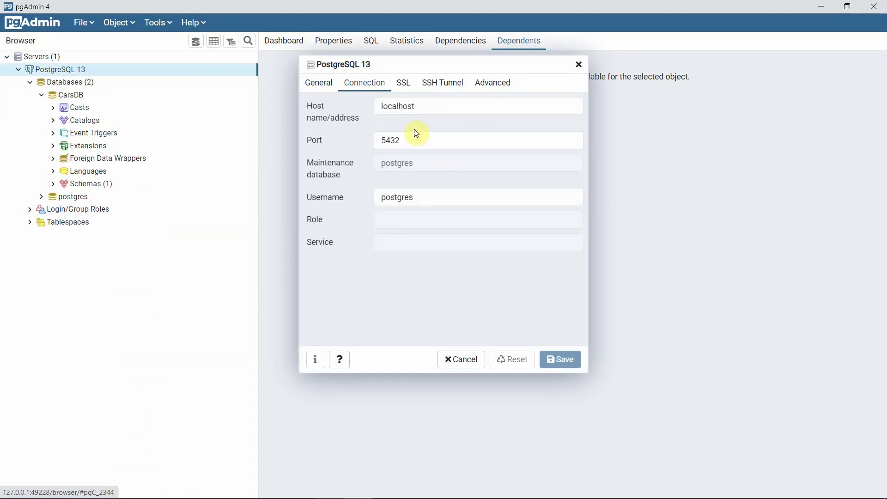
pyautogui.doubleClick(390, 105)
pyautogui.doubleClick(394, 142)
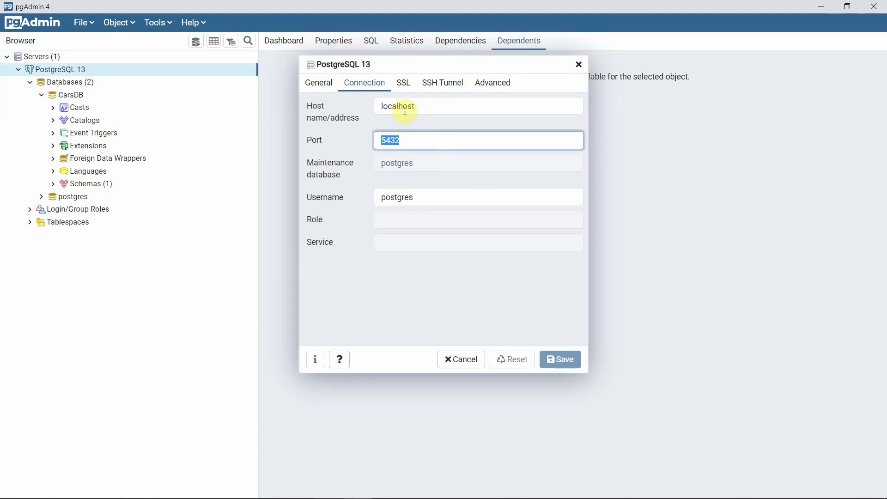
pyautogui.doubleClick(405, 110)
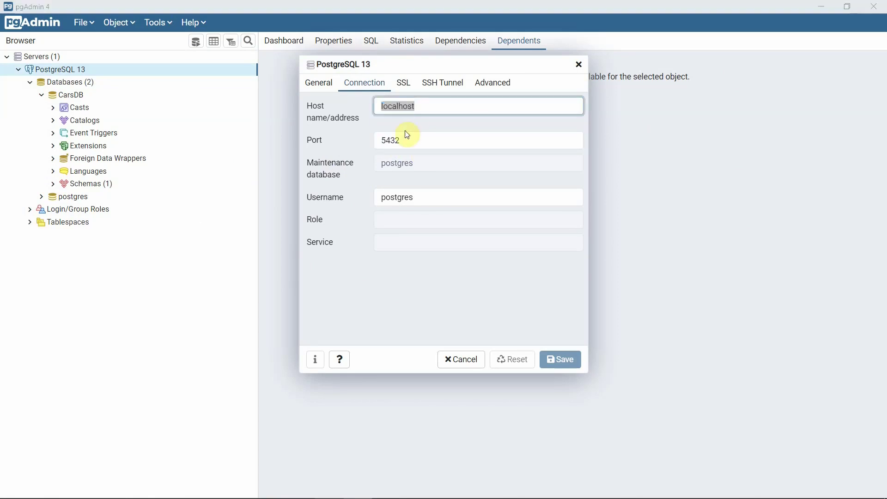
pyautogui.hotkey('alt', 'Tab')
pyautogui.hotkey('alt', 'Tab')
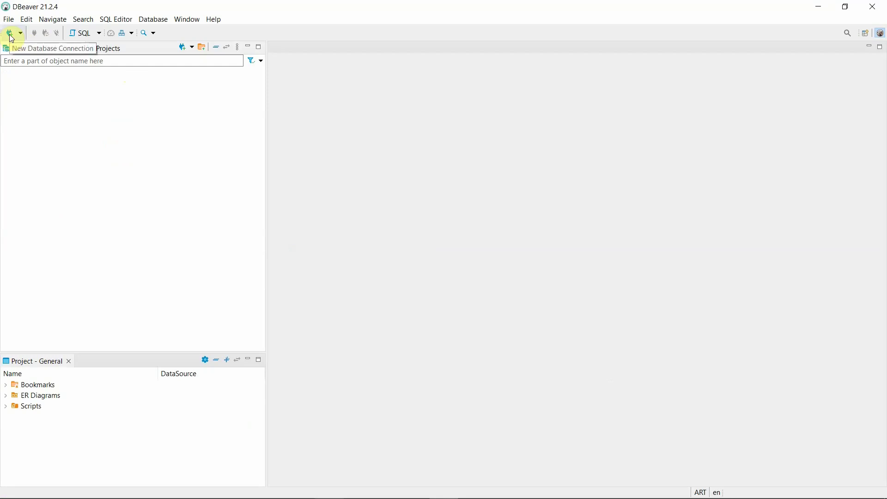
# Create a new PostgreSQL connection and download the missing PostgreSQL driver files.
pyautogui.click(9, 33)
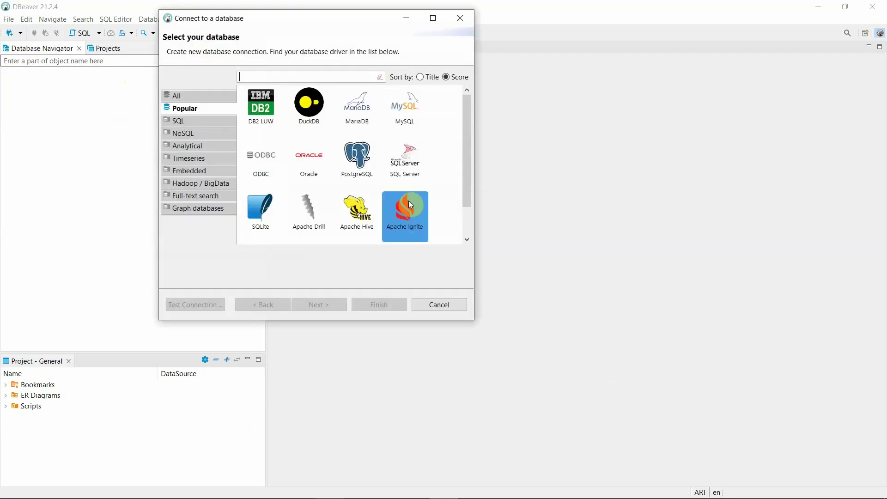
pyautogui.click(365, 158)
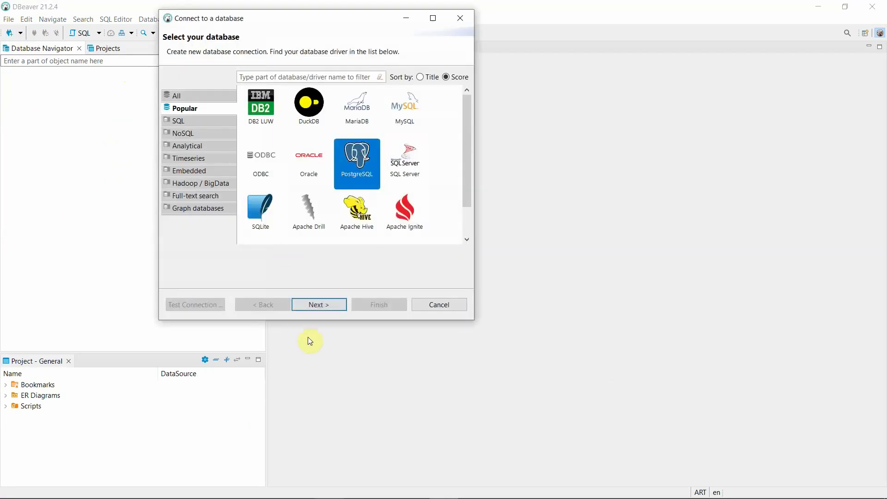
pyautogui.click(329, 302)
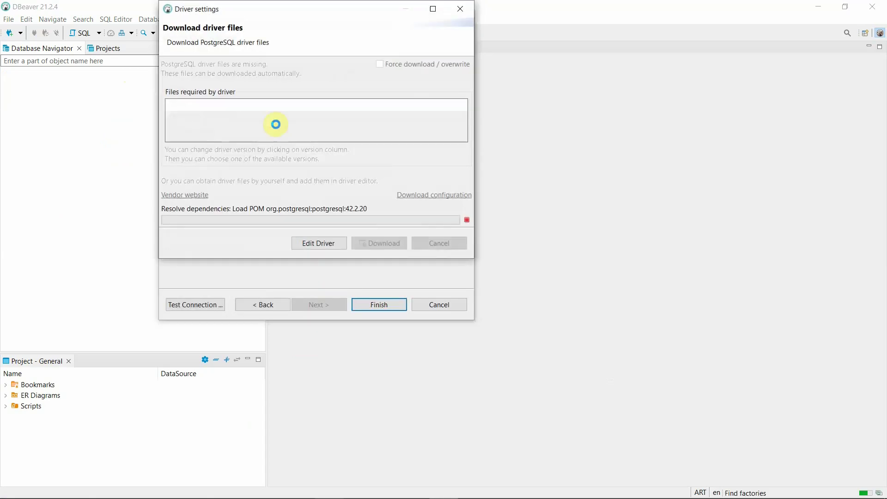
pyautogui.moveTo(275, 14); pyautogui.dragTo(289, 58)
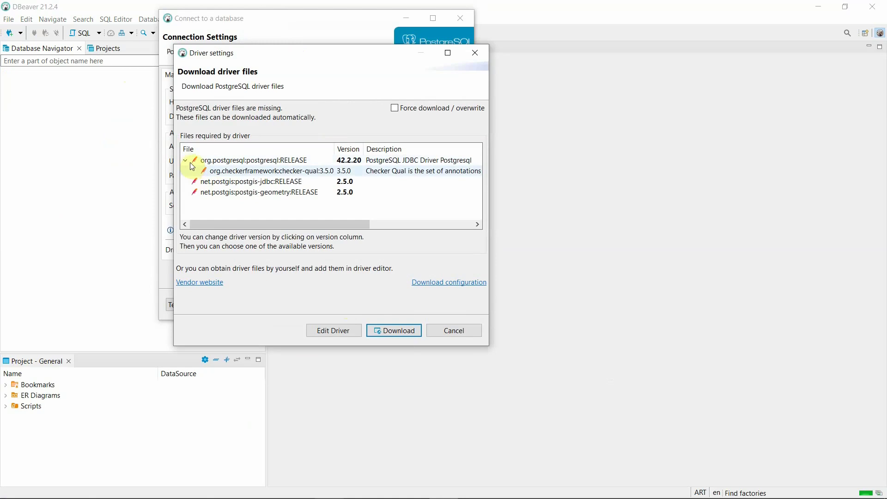
pyautogui.click(393, 331)
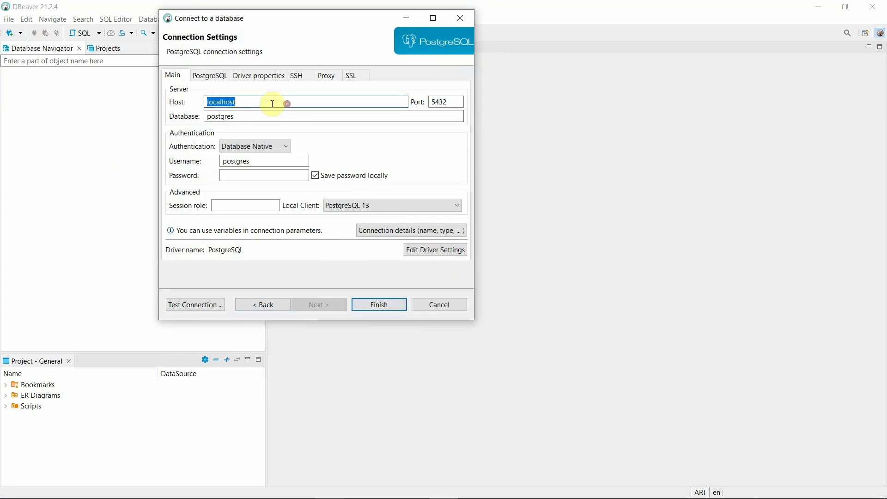
# Compare DBeaver's host localhost and port 5432 against pgAdmin's port 5432 and username postgres.
pyautogui.click(271, 103)
pyautogui.moveTo(253, 99); pyautogui.dragTo(177, 98)
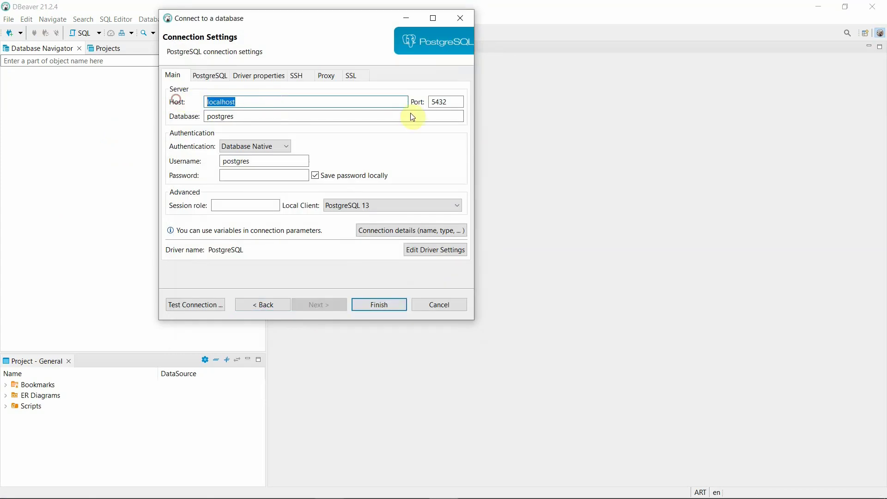
pyautogui.doubleClick(439, 101)
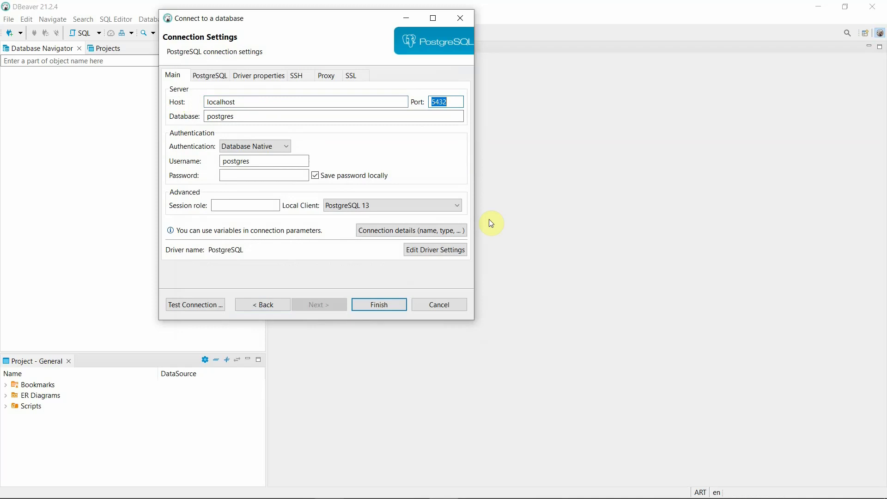
pyautogui.doubleClick(438, 99)
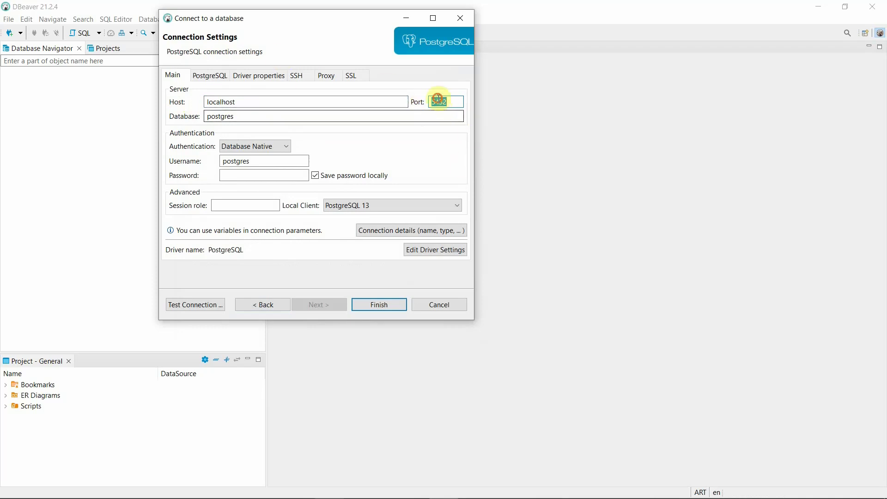
pyautogui.click(439, 98)
pyautogui.hotkey('alt', 'Tab')
pyautogui.click(419, 143)
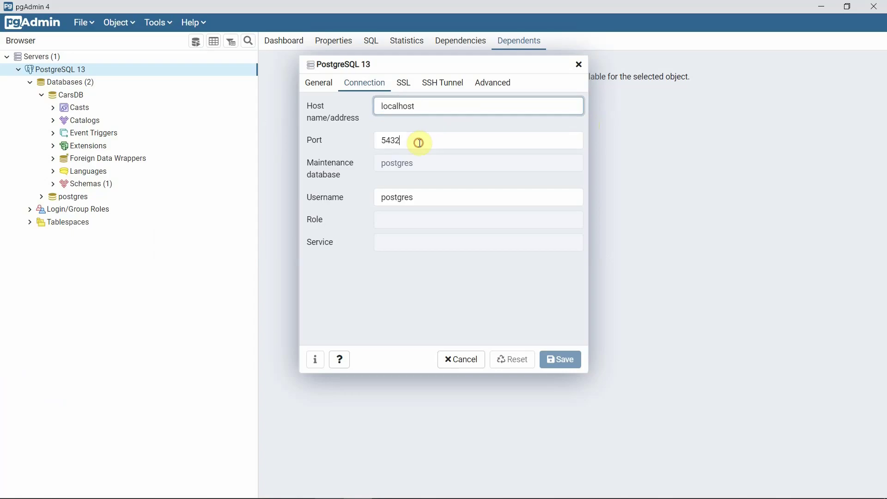
pyautogui.moveTo(420, 143); pyautogui.dragTo(355, 133)
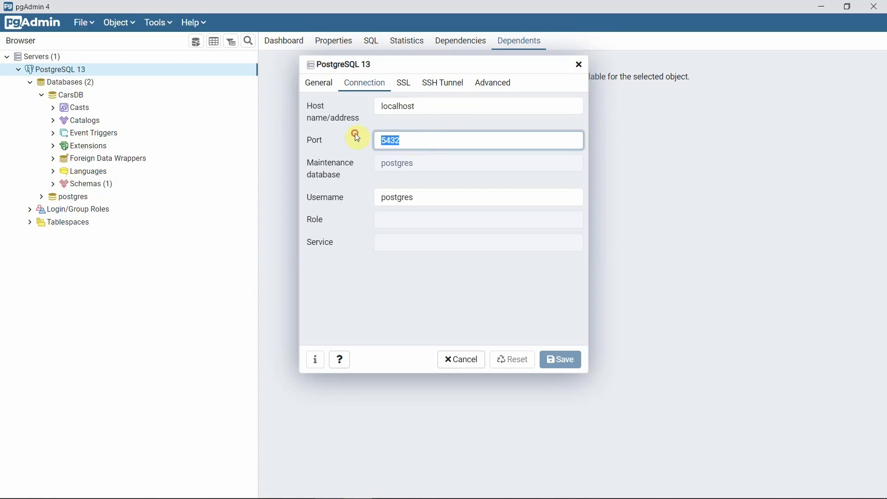
pyautogui.doubleClick(425, 197)
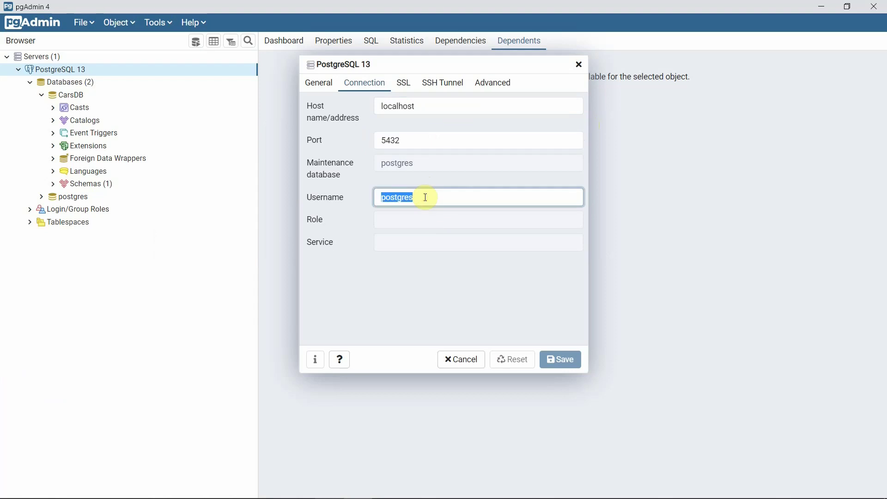
pyautogui.hotkey('alt', 'Tab')
# Enter the postgres user's password and finish creating the localhost:5432 connection.
pyautogui.doubleClick(287, 162)
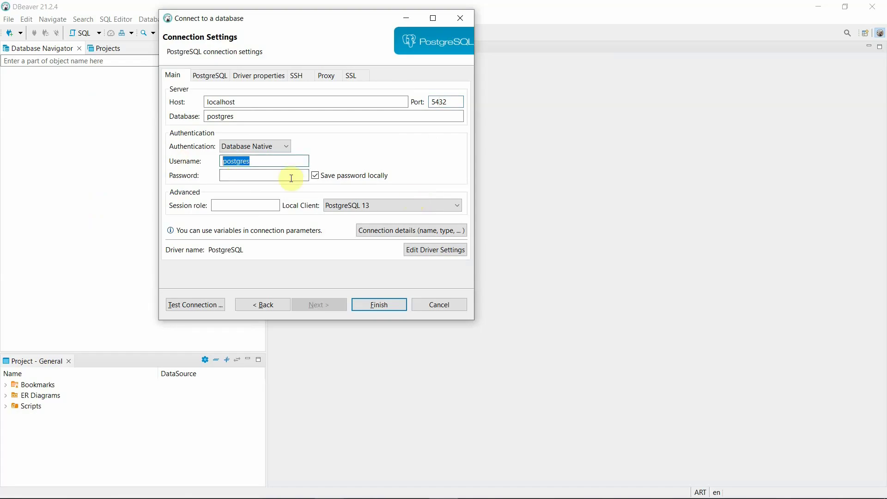
pyautogui.click(294, 177)
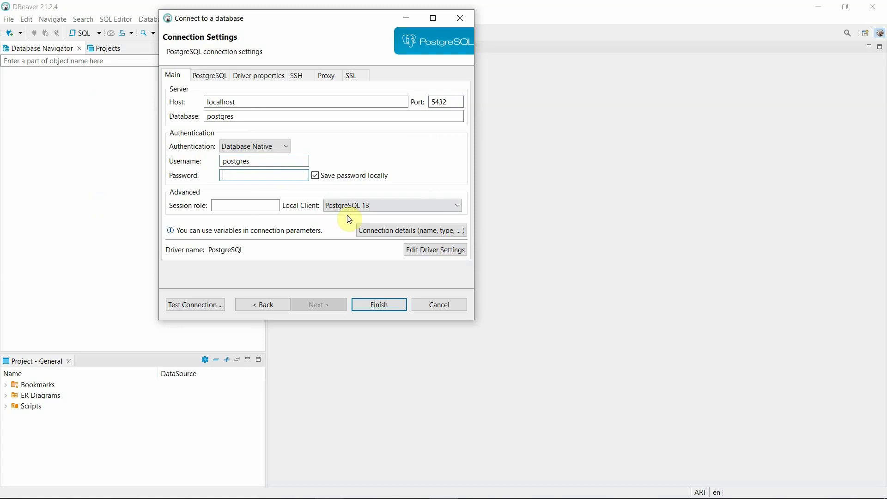
pyautogui.write('p')
pyautogui.click(377, 306)
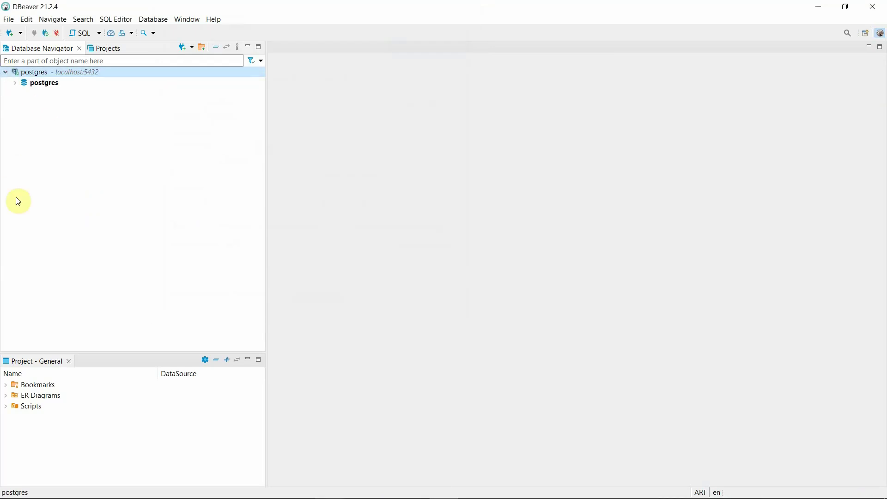
# Expand postgres, then Schemas, then public in the Database Navigator.
pyautogui.click(15, 82)
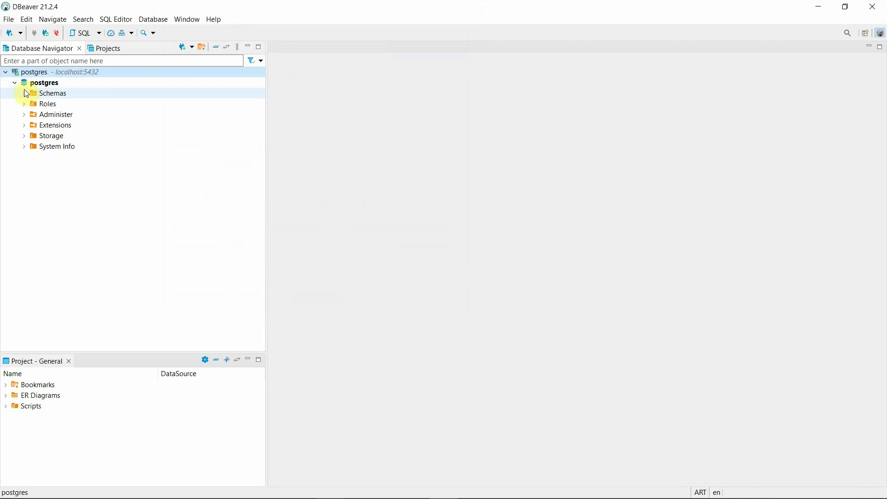
pyautogui.click(24, 93)
pyautogui.click(37, 105)
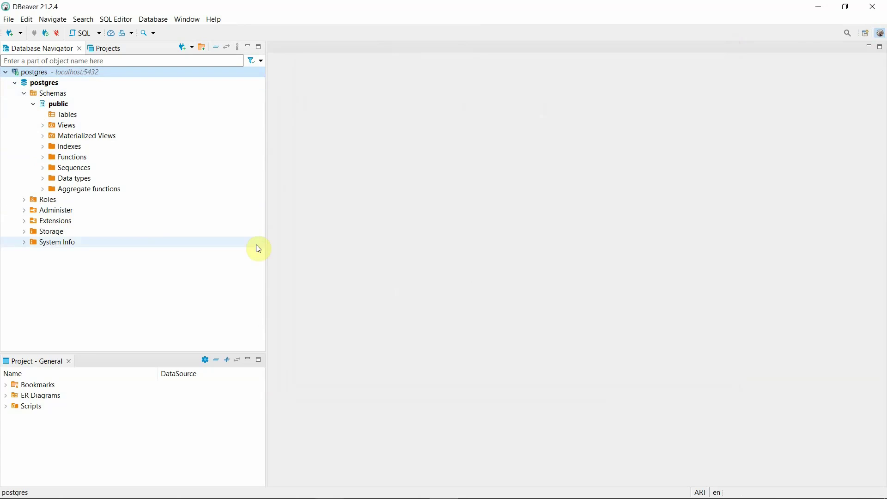
# Enable Show all databases on the postgres connection's PostgreSQL tab and reconnect with it.
pyautogui.rightClick(27, 76)
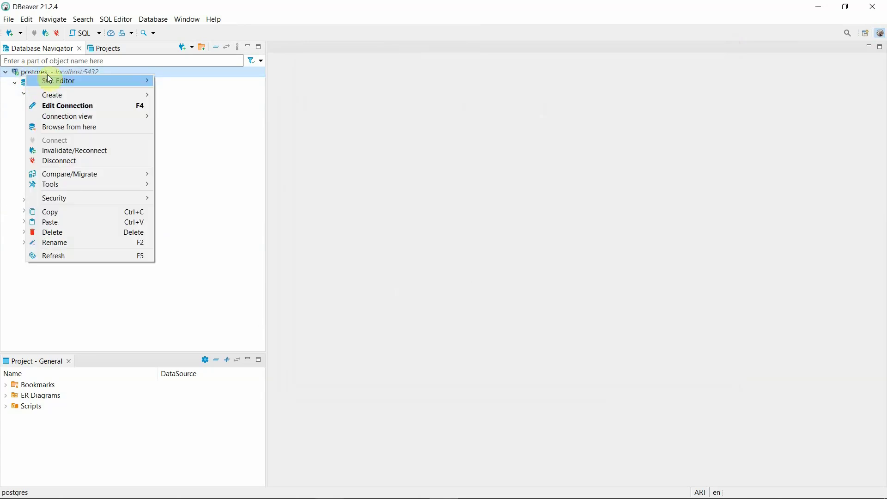
pyautogui.click(64, 108)
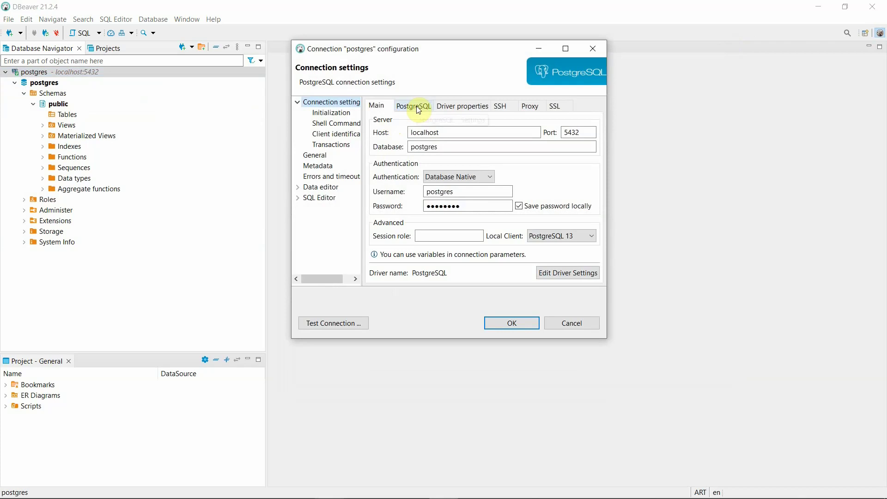
pyautogui.click(413, 107)
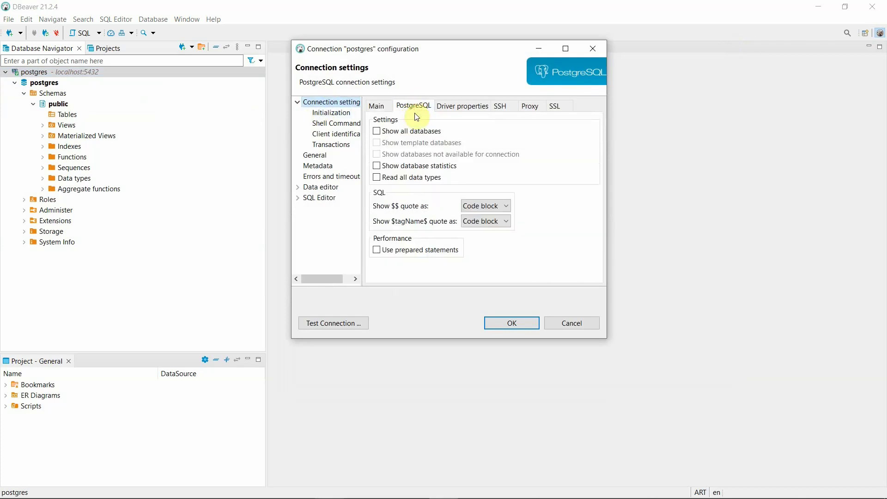
pyautogui.click(378, 131)
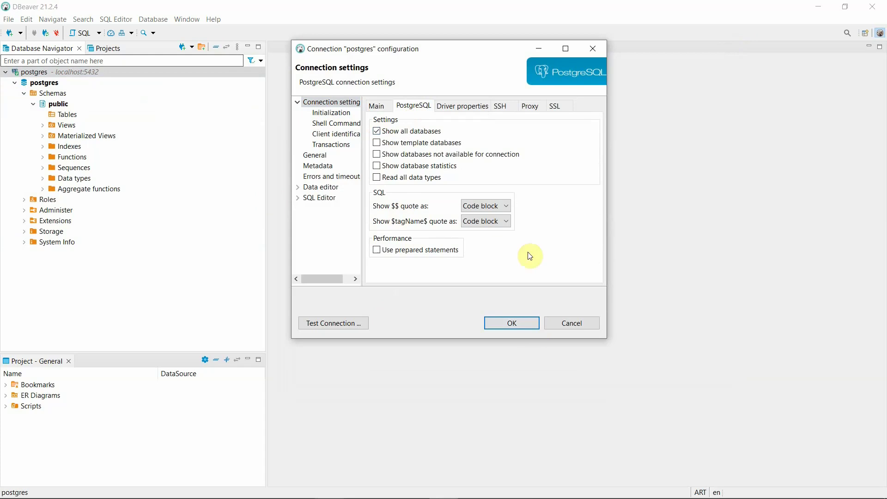
pyautogui.click(512, 323)
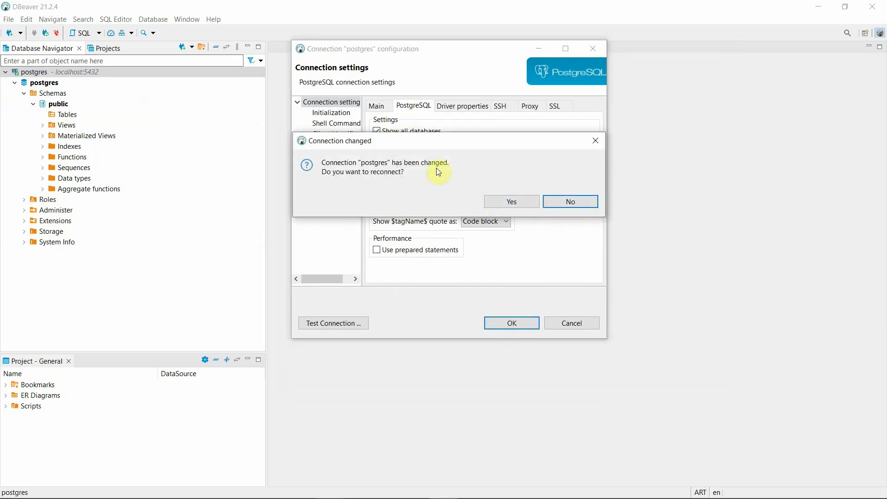
pyautogui.click(529, 204)
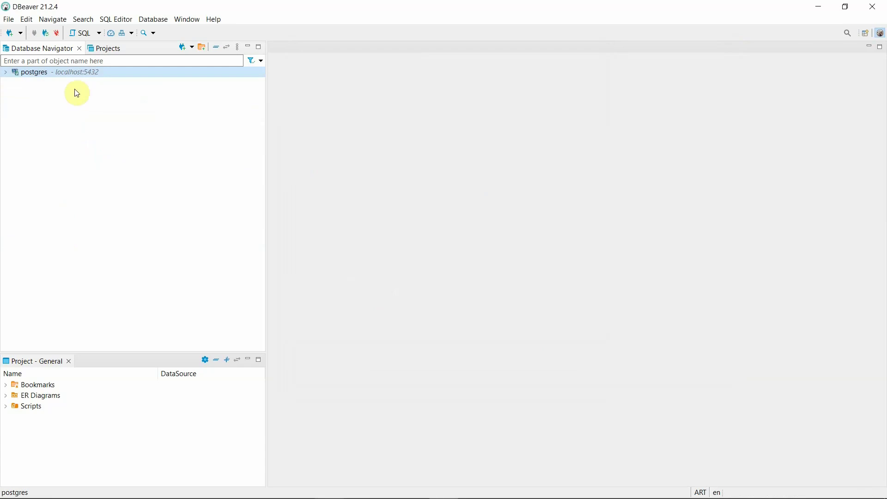
# Expand postgres > CarsDB > Schemas > public > Tables, view the Cars table's columns, then close it.
pyautogui.click(6, 73)
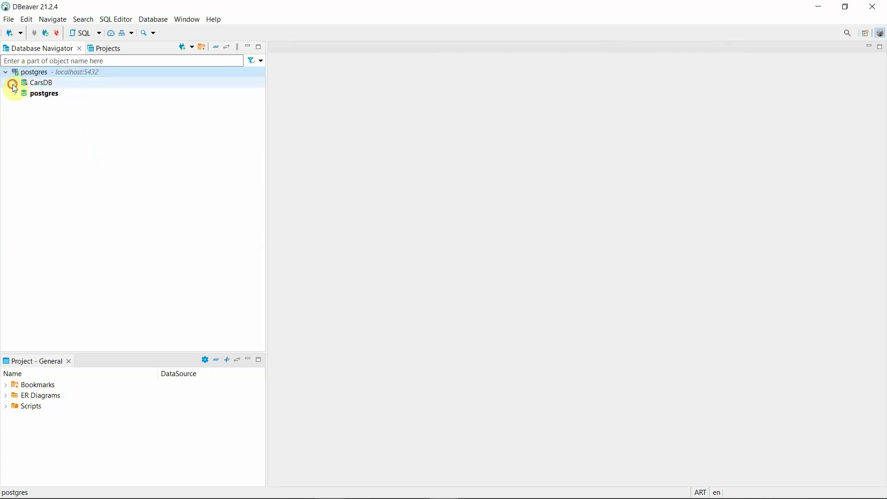
pyautogui.doubleClick(15, 88)
pyautogui.click(24, 94)
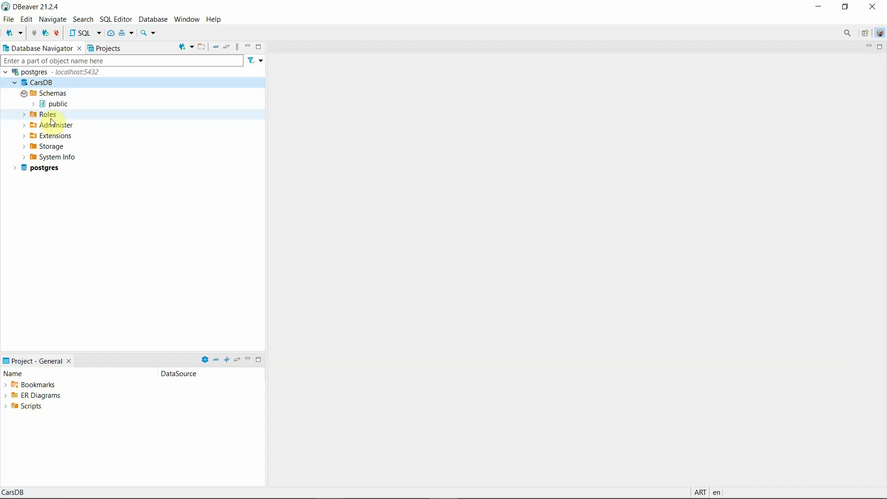
pyautogui.click(34, 105)
pyautogui.click(43, 114)
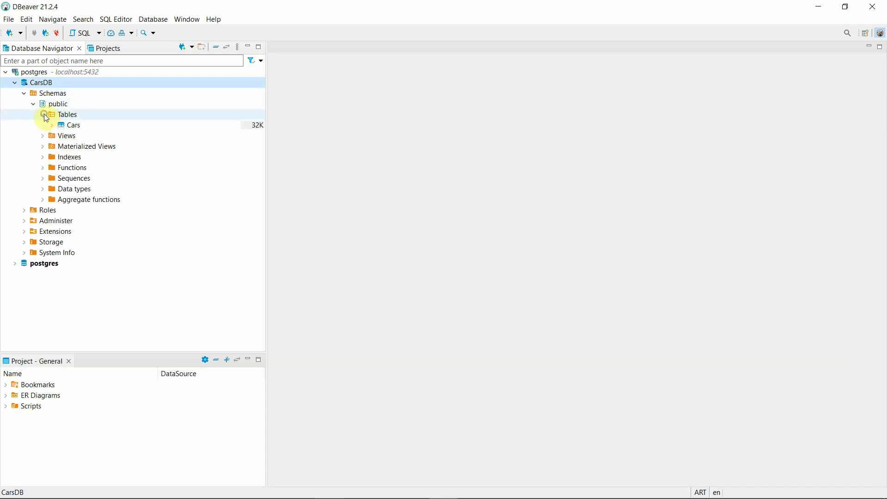
pyautogui.rightClick(70, 125)
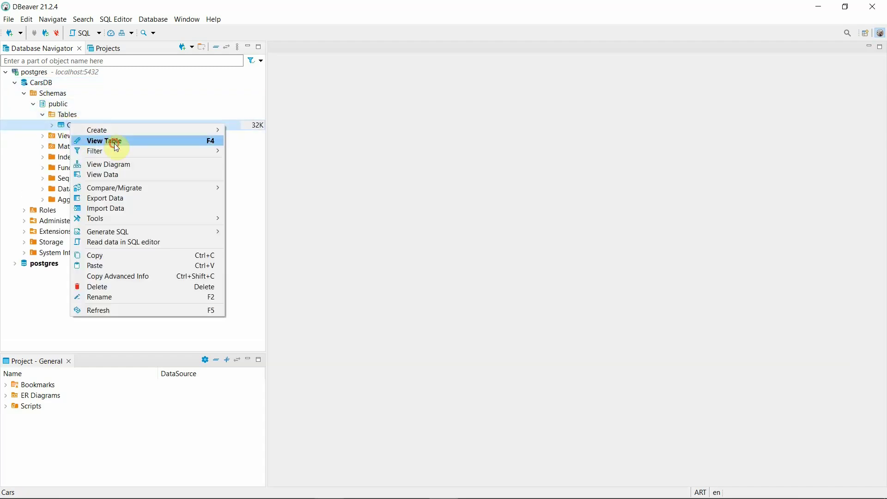
pyautogui.click(115, 143)
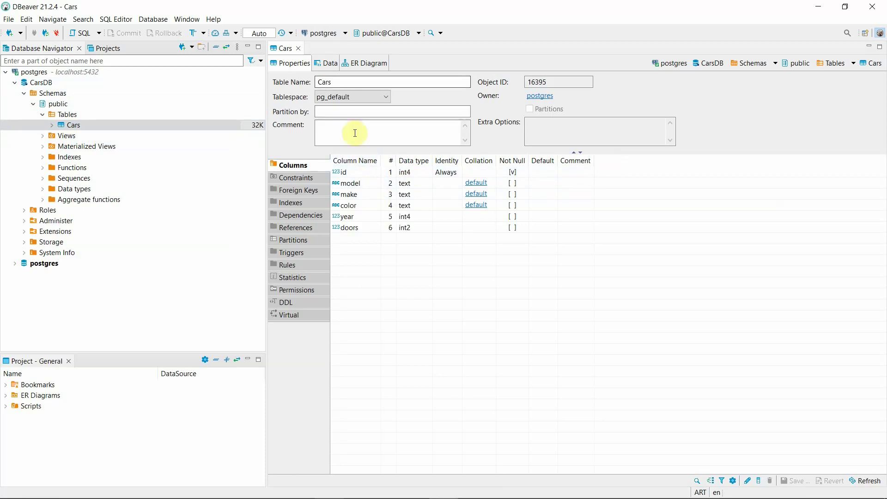
pyautogui.click(298, 49)
# Open a new SQL script for the CarsDB database.
pyautogui.rightClick(40, 83)
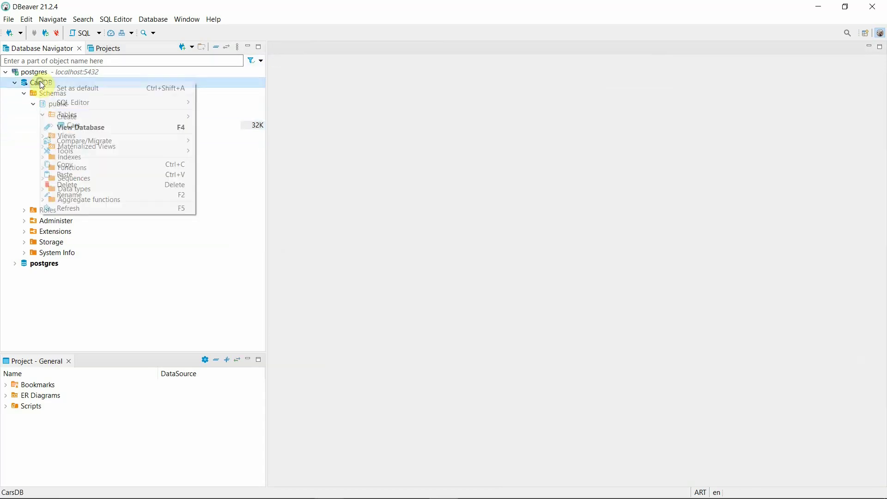
pyautogui.moveTo(71, 108)
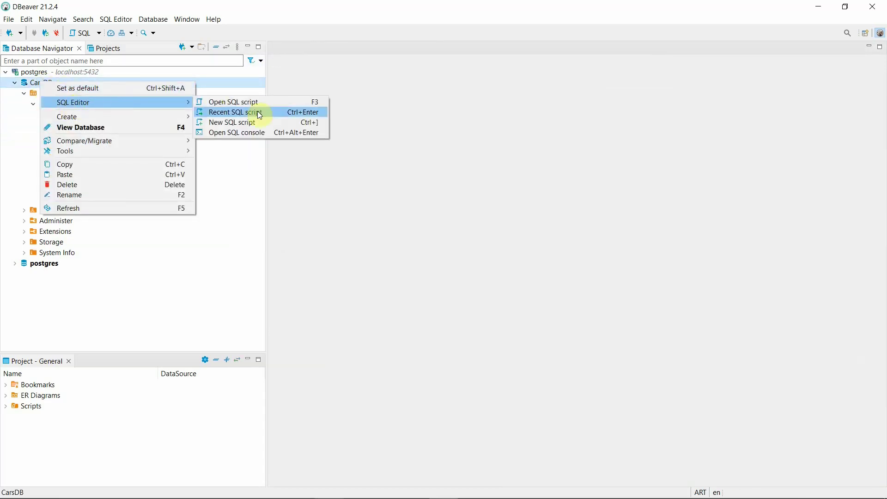
pyautogui.click(238, 124)
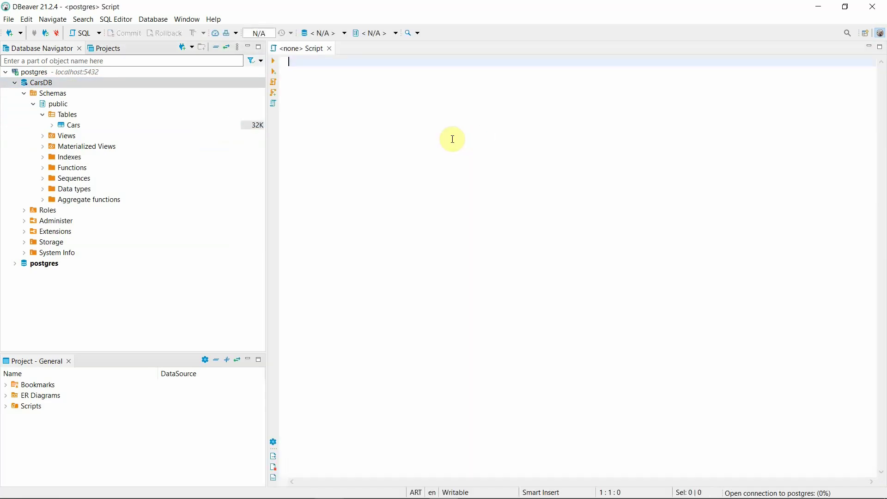
# Run select * from "Cars" c with autocomplete, returning the single Ford Focus row.
pyautogui.write('select * FOM')
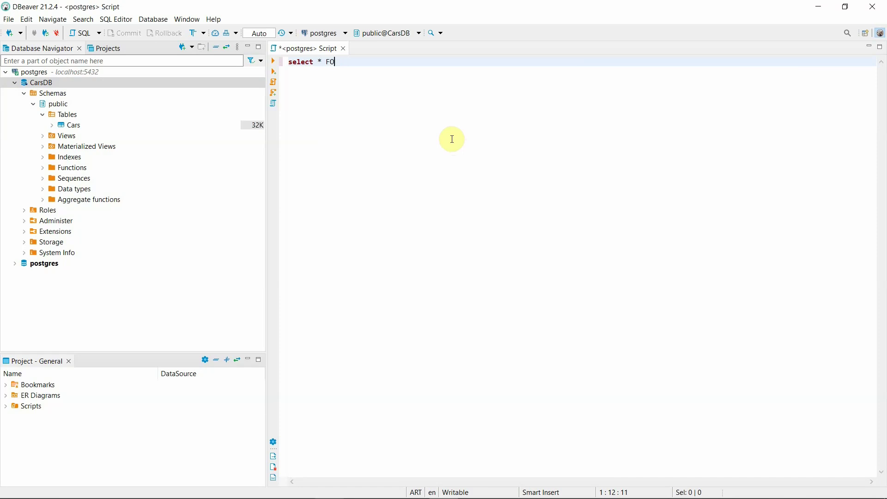
pyautogui.press('Return')
pyautogui.write('Cars')
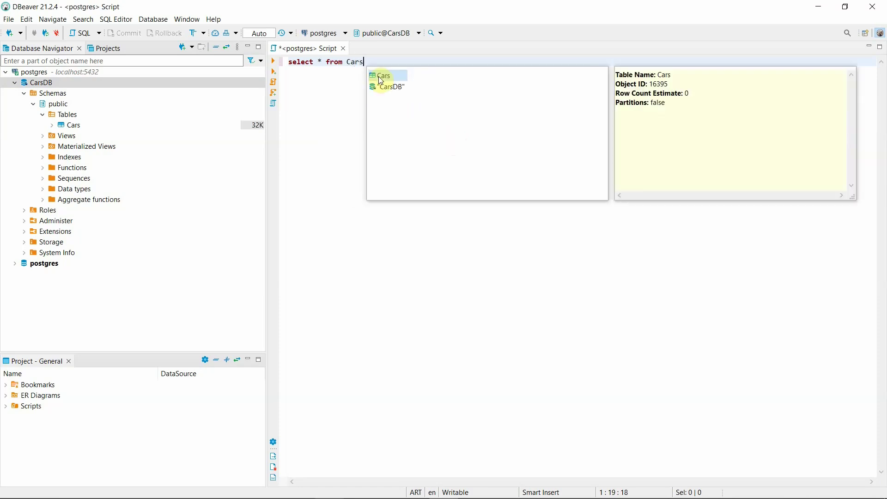
pyautogui.doubleClick(379, 75)
pyautogui.hotkey('ctrl', 'Return')
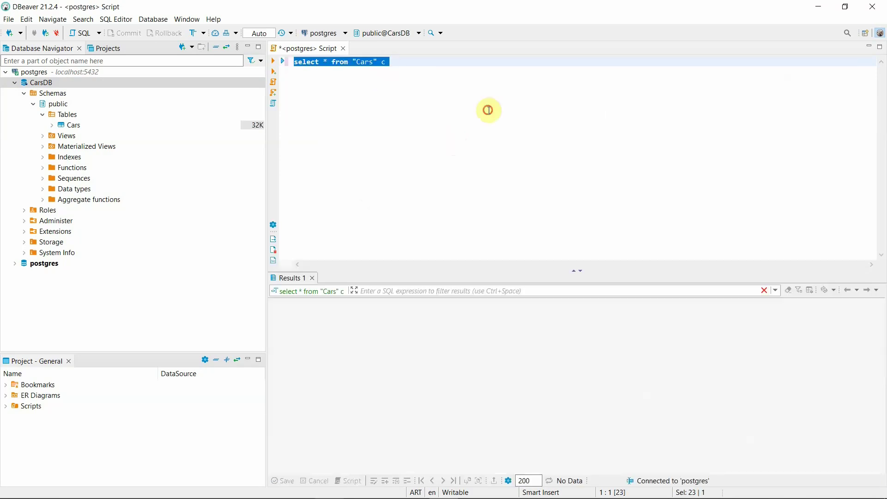
pyautogui.click(392, 217)
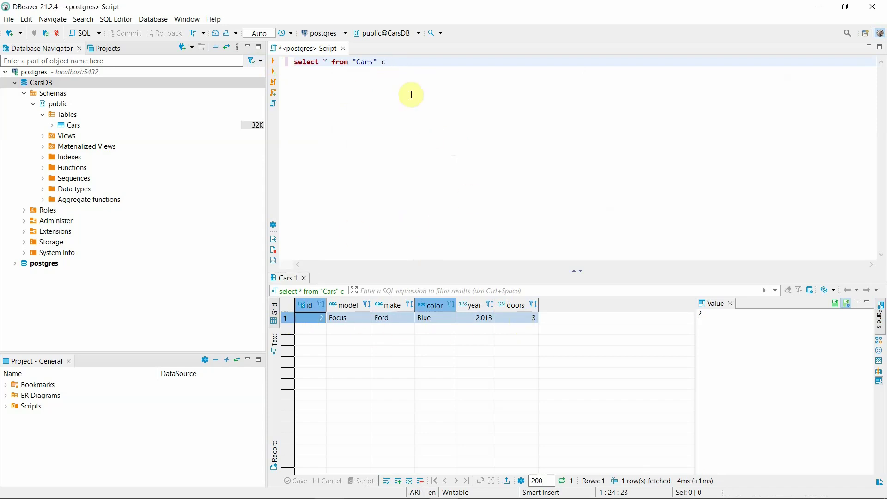
pyautogui.click(5, 73)
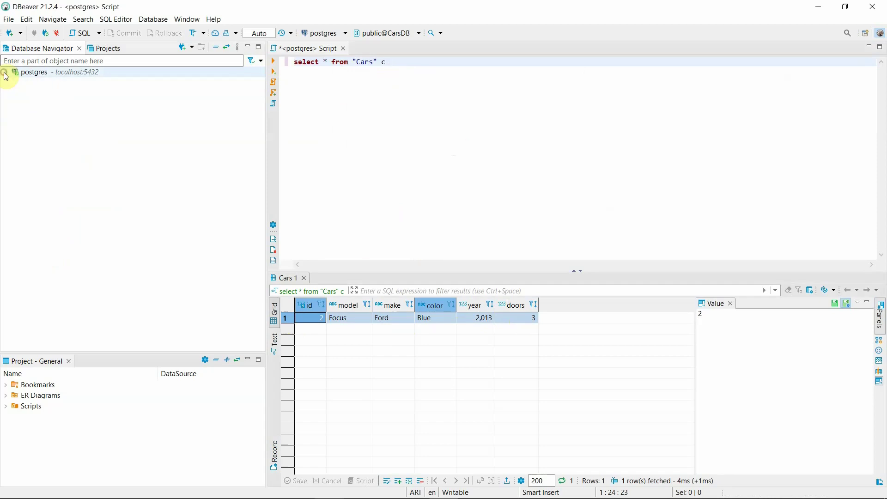
pyautogui.click(437, 80)
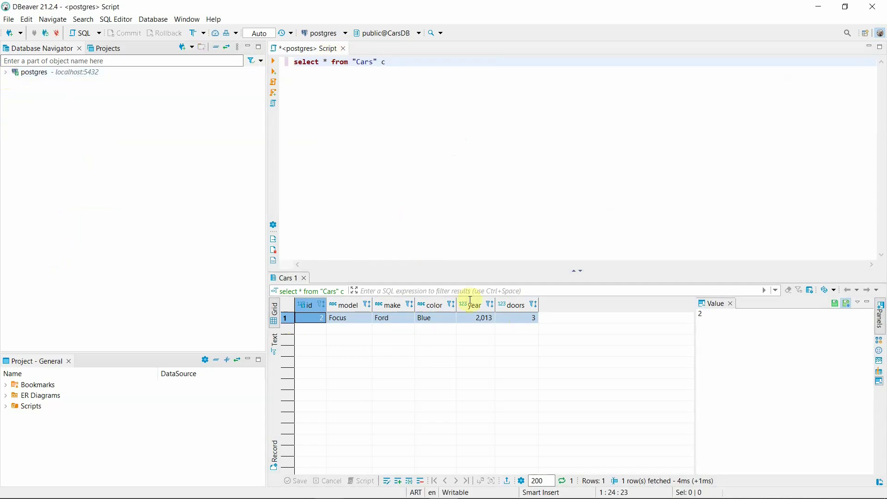
# In Management Studio, view the SQLEXPRESS server's properties and cancel without changes.
pyautogui.click(329, 487)
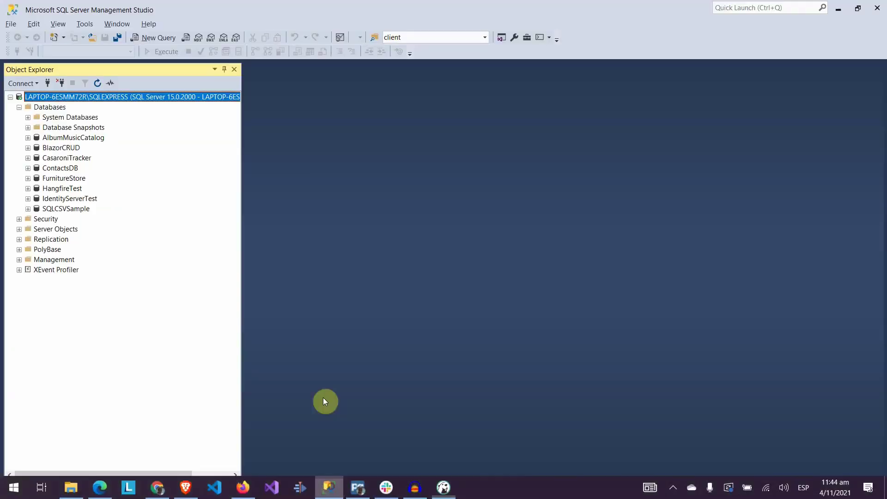
pyautogui.rightClick(82, 97)
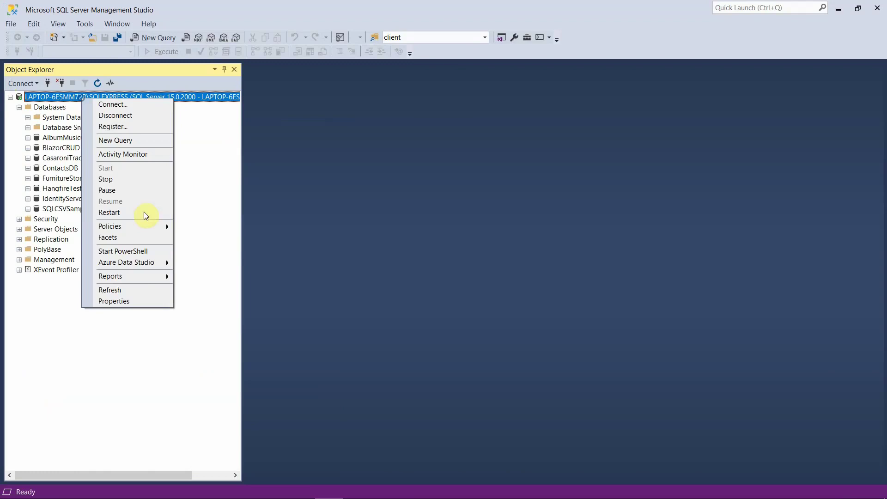
pyautogui.click(144, 303)
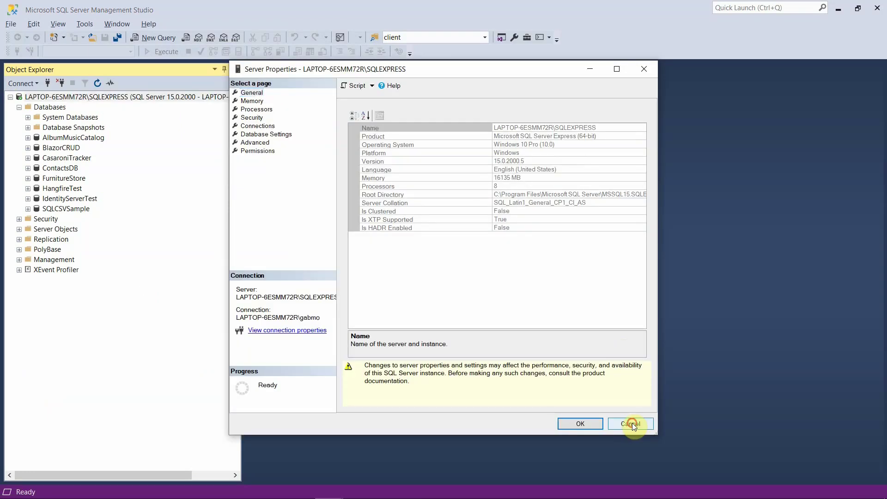
pyautogui.click(632, 423)
# Copy the server name from the Database Engine connect dialog and return to DBeaver.
pyautogui.click(60, 83)
pyautogui.click(32, 84)
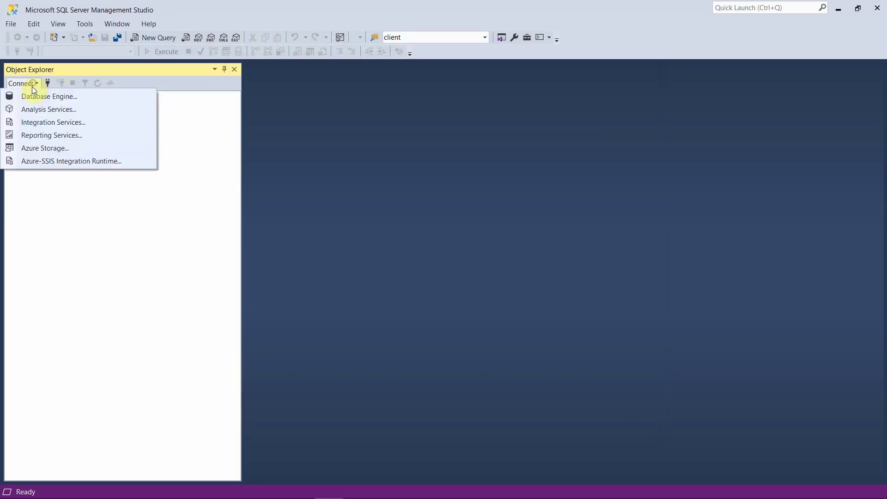
pyautogui.click(33, 95)
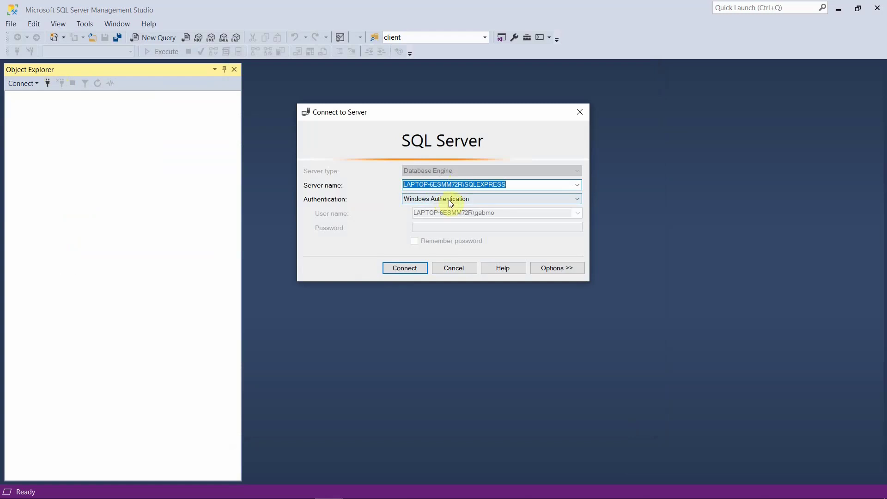
pyautogui.click(520, 182)
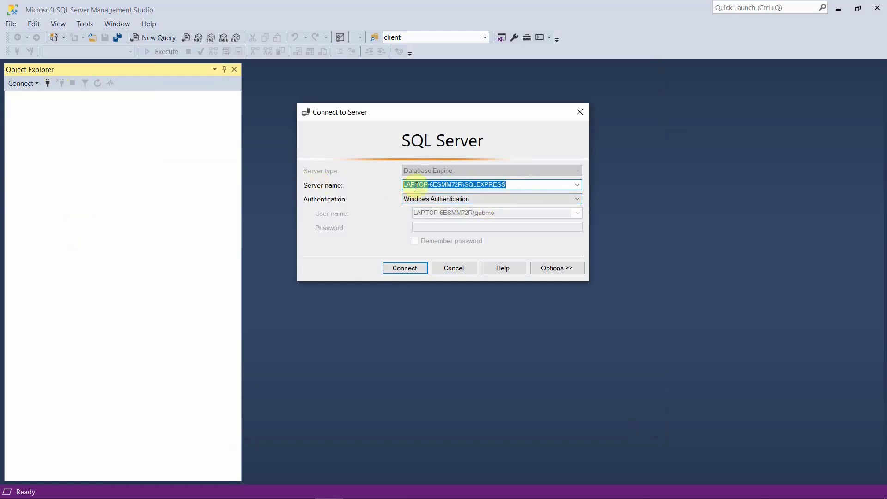
pyautogui.rightClick(416, 186)
pyautogui.click(306, 214)
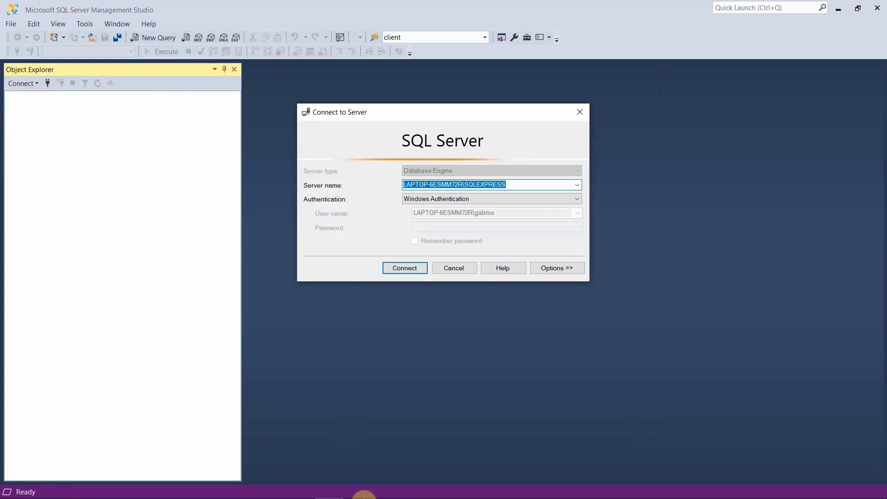
pyautogui.click(450, 489)
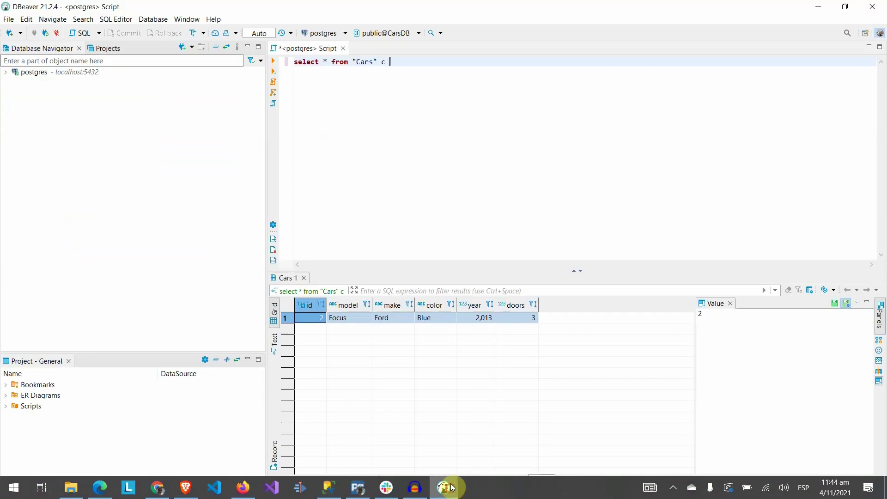
# Start a new SQL Server connection using Windows Authentication.
pyautogui.click(8, 33)
pyautogui.click(412, 172)
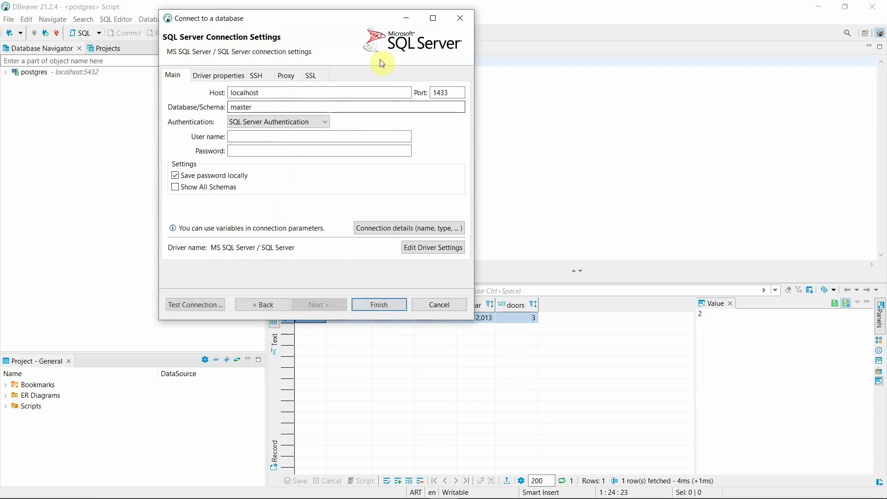
pyautogui.click(295, 121)
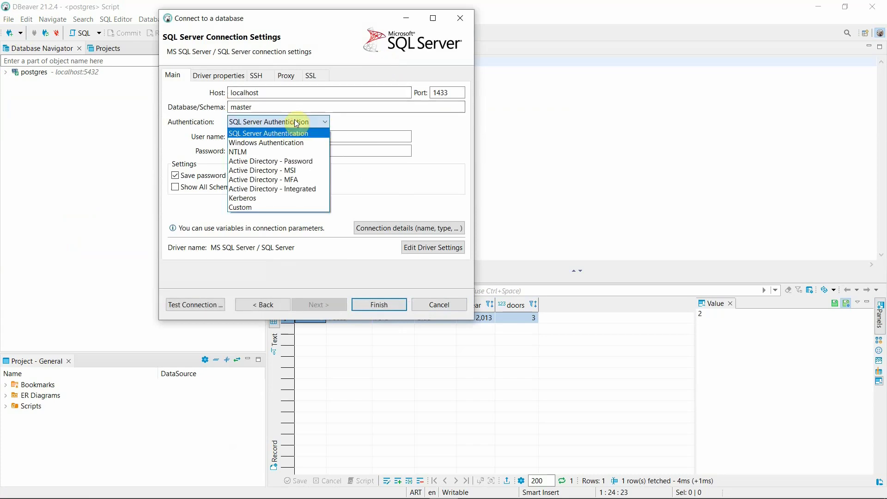
pyautogui.click(267, 142)
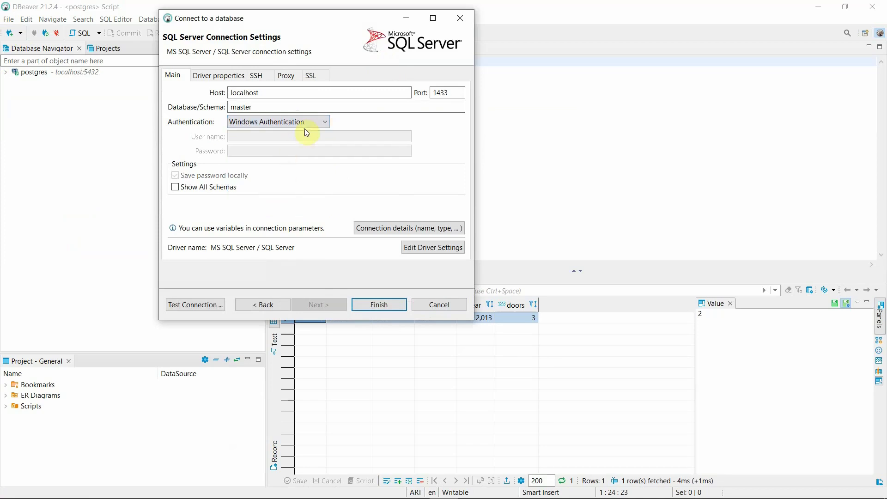
# Paste the SQLEXPRESS server name as Host, keep database master, and finish the connection.
pyautogui.doubleClick(286, 93)
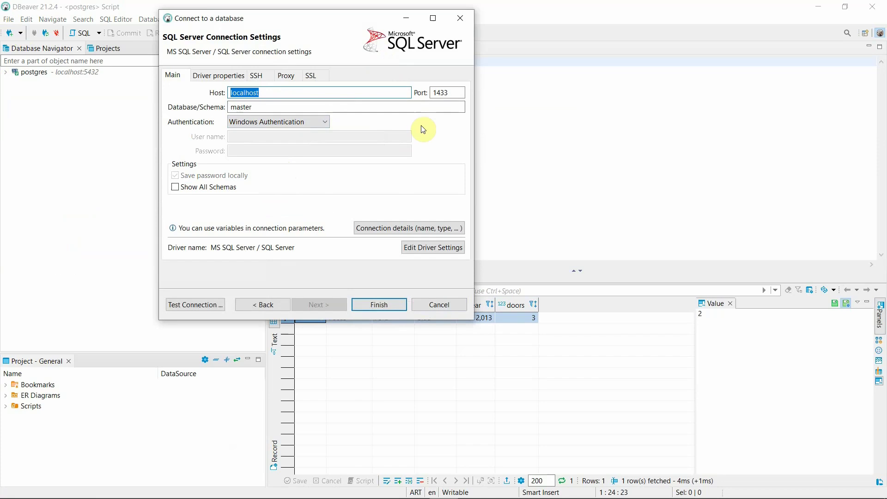
pyautogui.hotkey('ctrl', 'v')
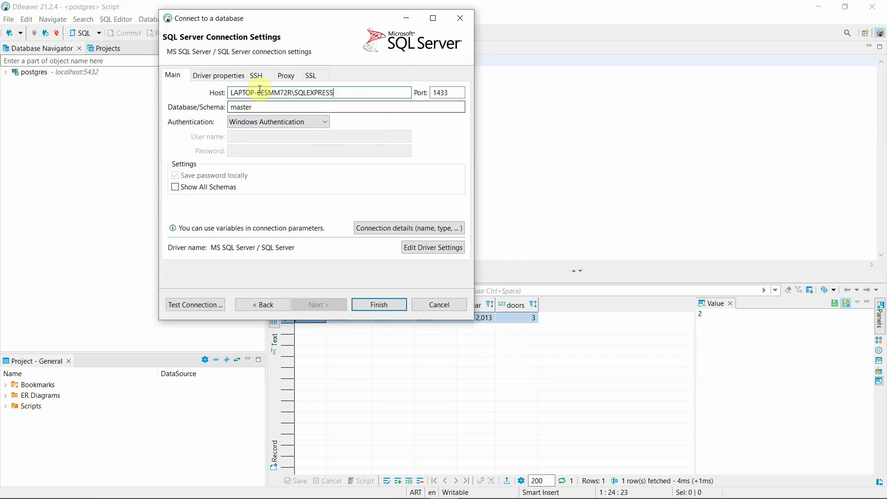
pyautogui.hotkey('alt', 'Tab')
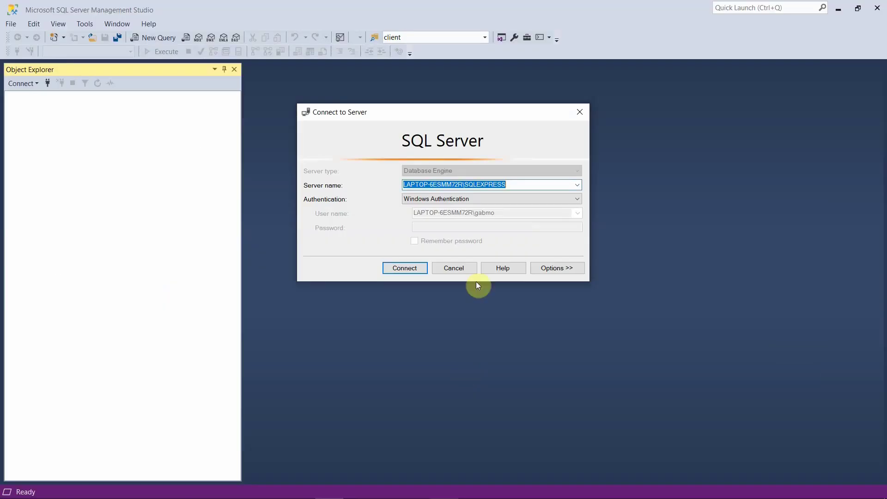
pyautogui.click(551, 182)
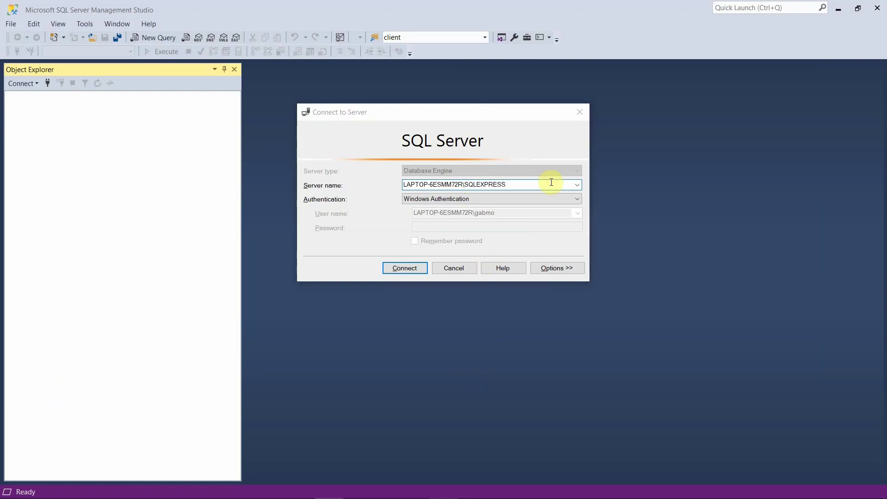
pyautogui.hotkey('alt', 'Tab')
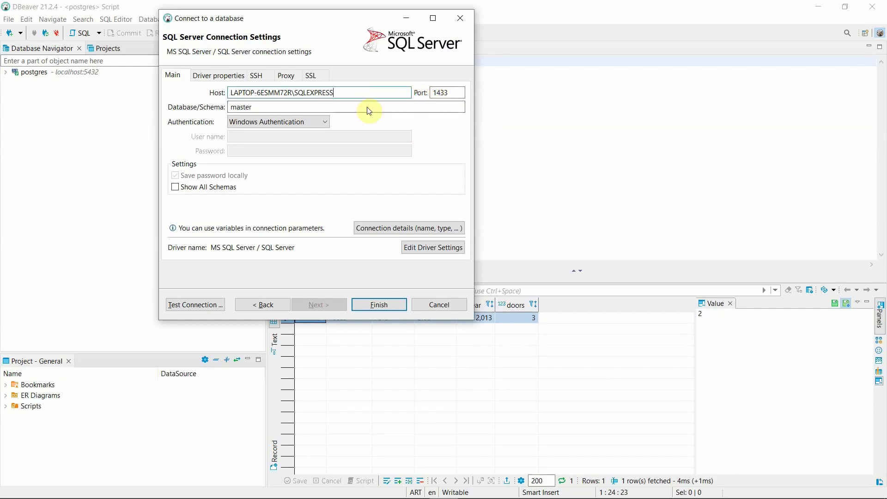
pyautogui.moveTo(266, 107); pyautogui.dragTo(172, 107)
pyautogui.moveTo(258, 107); pyautogui.dragTo(198, 98)
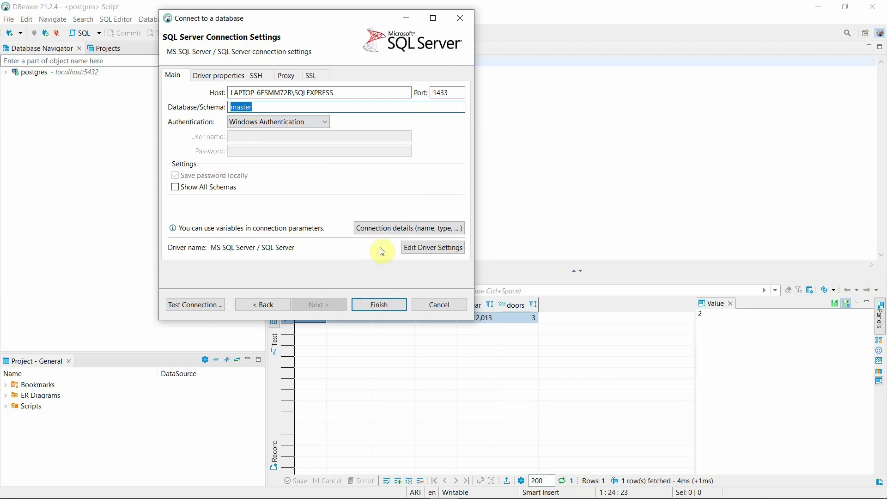
pyautogui.click(386, 304)
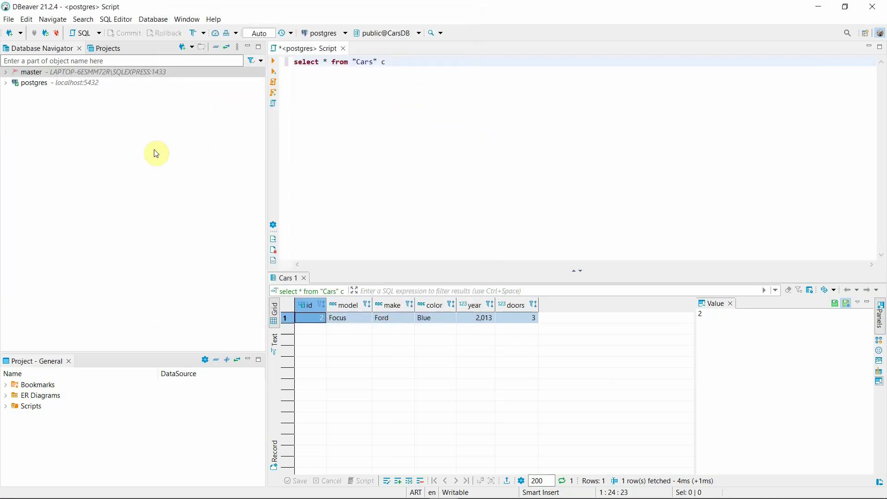
# Open the master connection and download the missing SQL Server driver files; it times out.
pyautogui.click(7, 74)
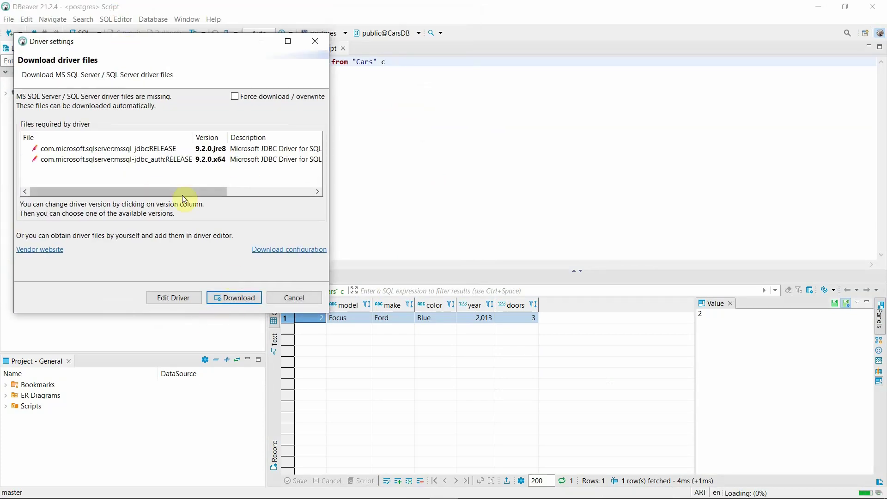
pyautogui.moveTo(182, 192); pyautogui.dragTo(185, 266)
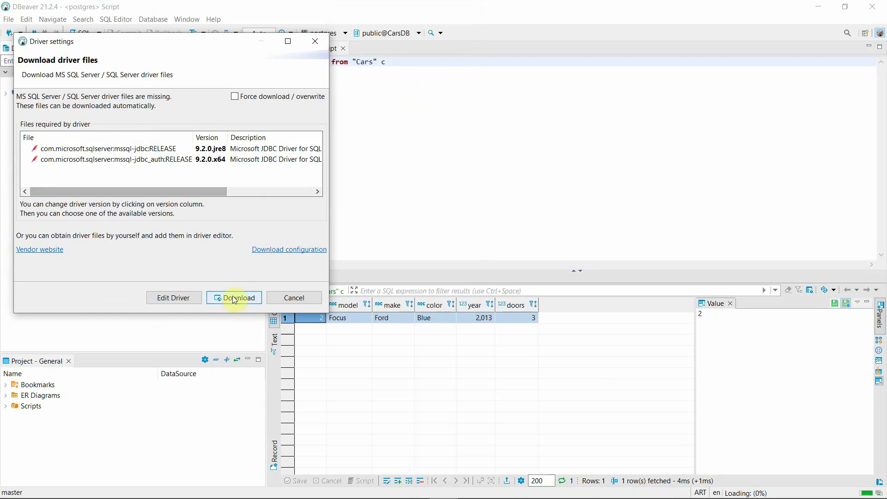
pyautogui.click(236, 298)
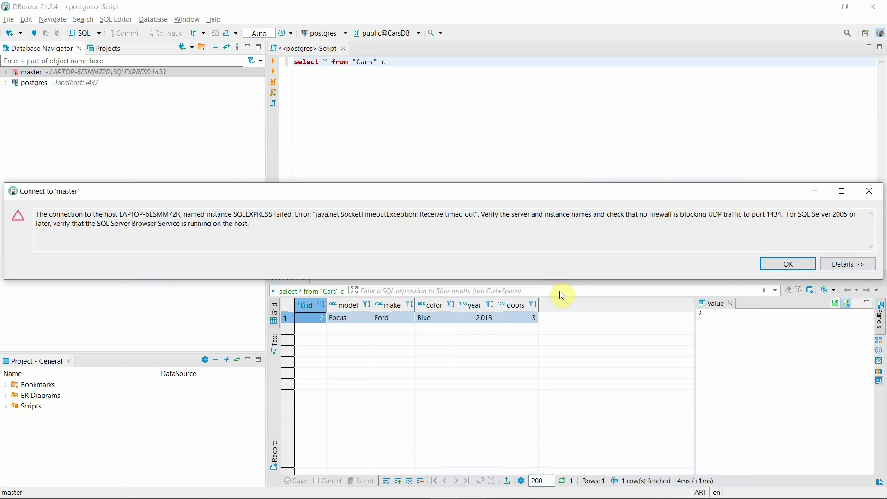
# Launch Services as administrator and locate the SQL Server Browser service.
pyautogui.press('super')
pyautogui.write('ser')
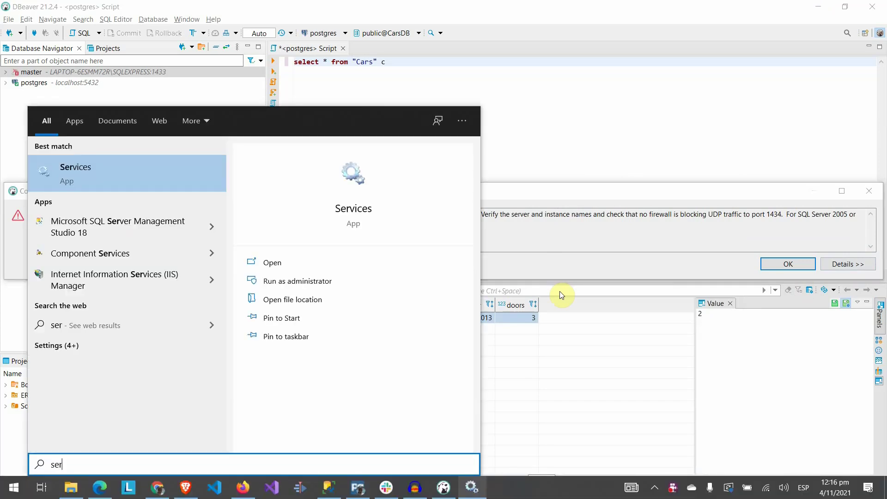
pyautogui.rightClick(62, 171)
pyautogui.click(82, 183)
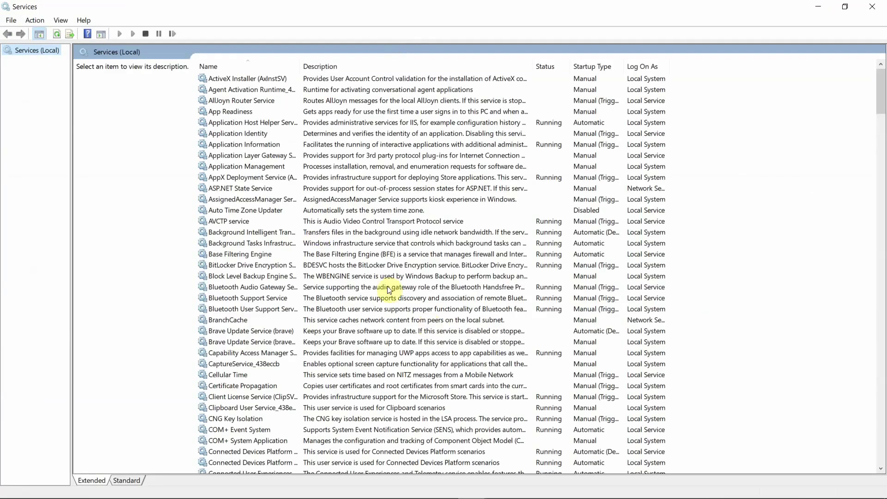
pyautogui.click(245, 287)
pyautogui.write('sql')
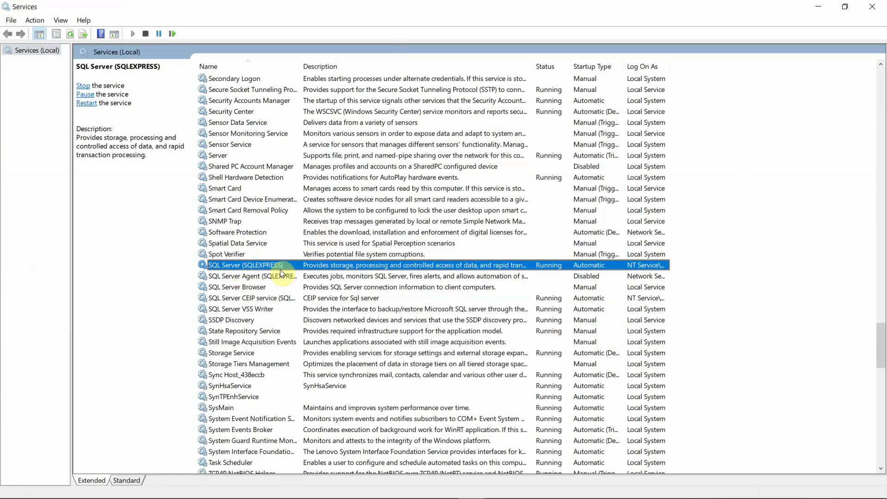
pyautogui.click(263, 288)
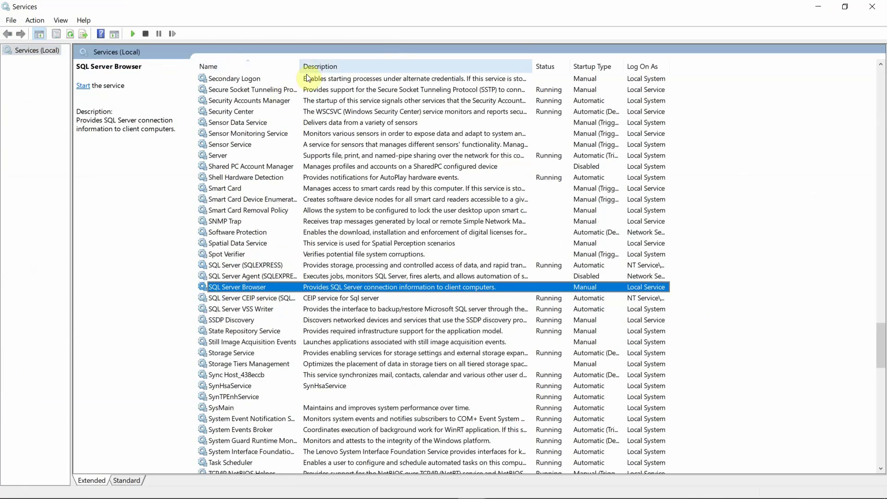
pyautogui.moveTo(299, 66); pyautogui.dragTo(365, 66)
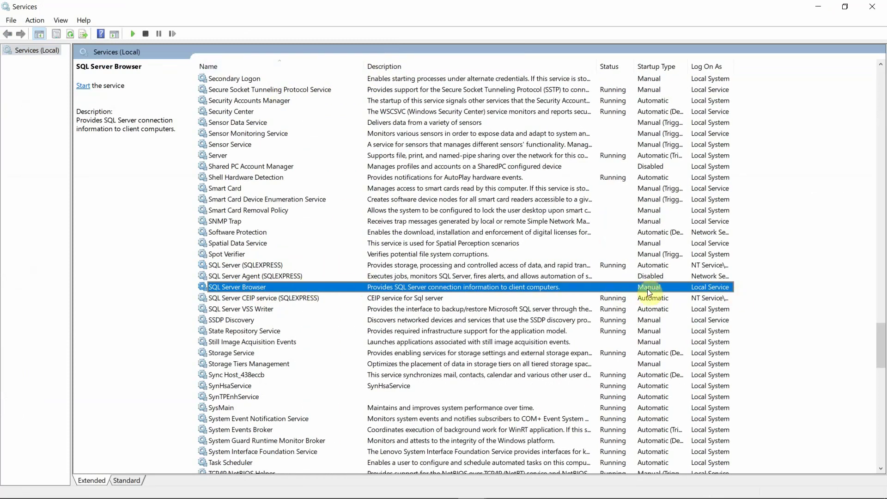
# Set SQL Server Browser's startup type to Manual, apply, and start the service.
pyautogui.rightClick(483, 291)
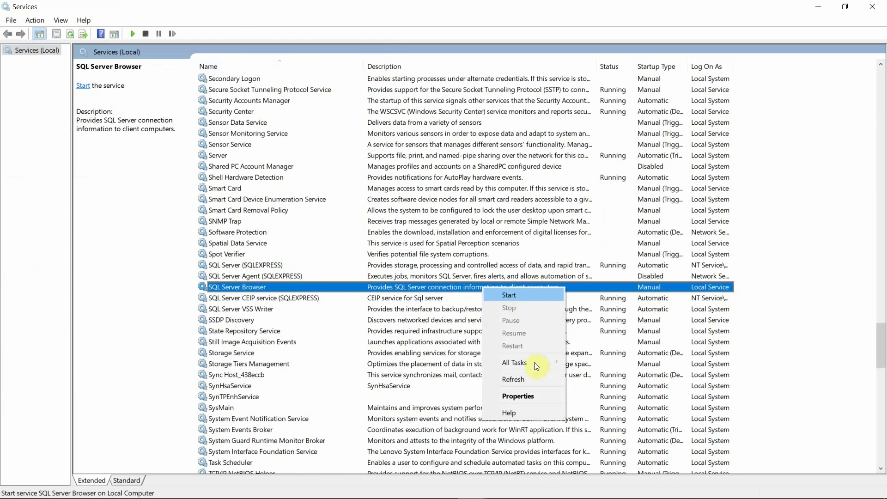
pyautogui.click(518, 398)
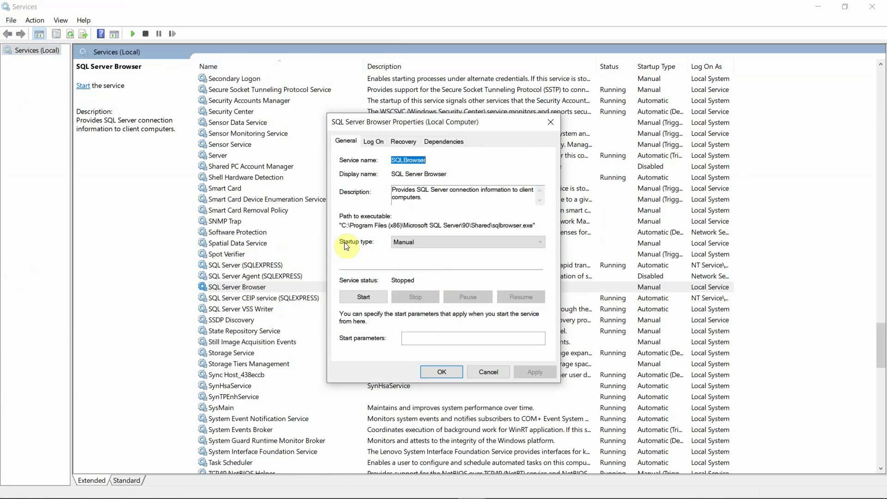
pyautogui.click(440, 243)
pyautogui.click(408, 276)
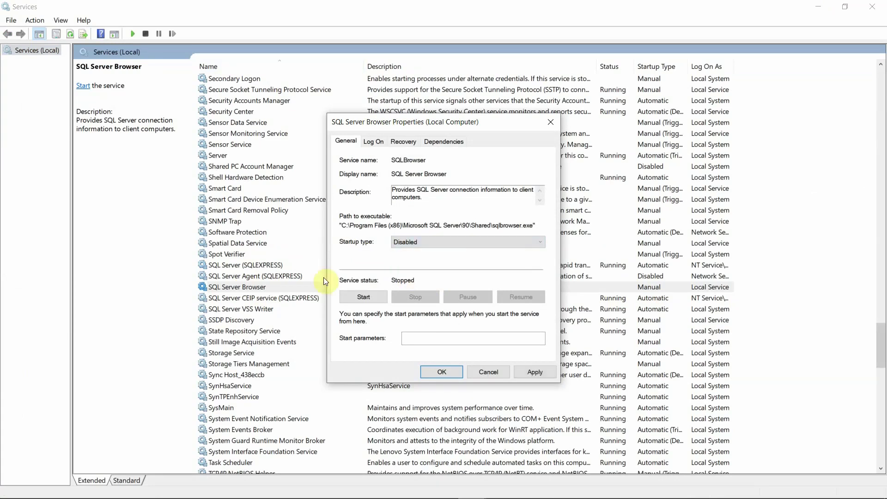
pyautogui.click(476, 242)
pyautogui.click(437, 268)
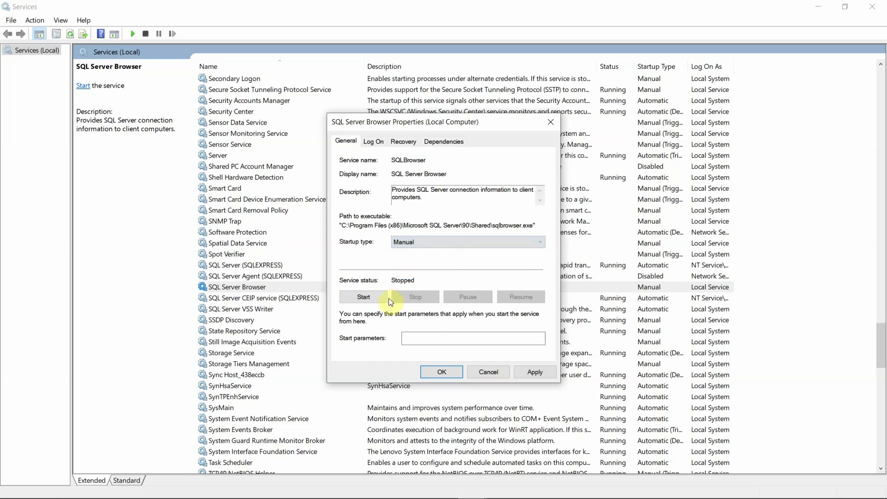
pyautogui.click(550, 372)
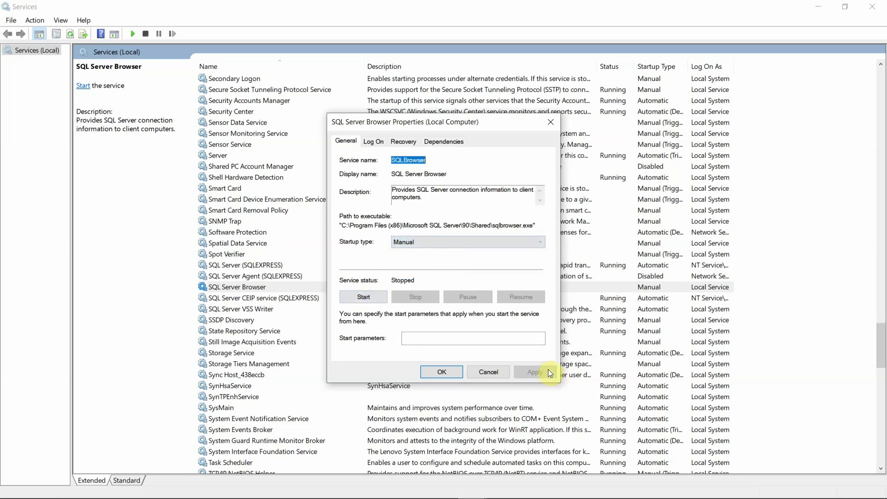
pyautogui.click(365, 297)
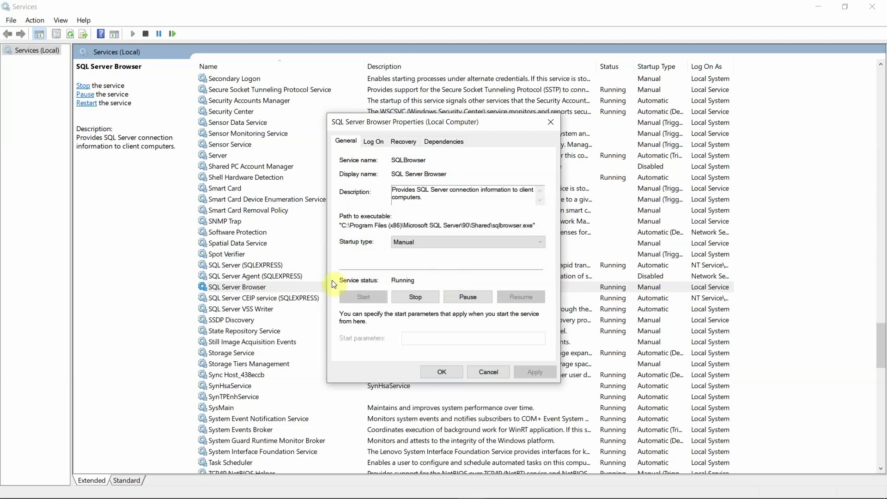
pyautogui.click(436, 377)
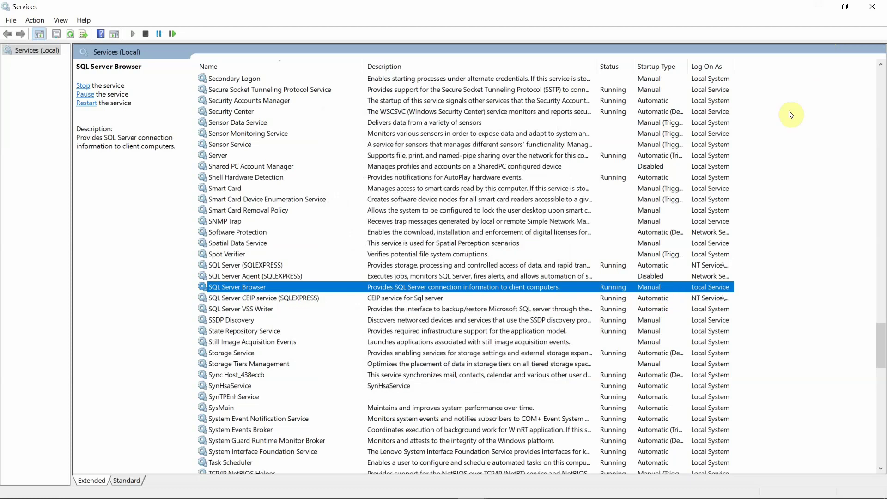
pyautogui.click(817, 10)
# Dismiss the connection error, expand master to list its databases, and rerun the Cars query.
pyautogui.click(798, 263)
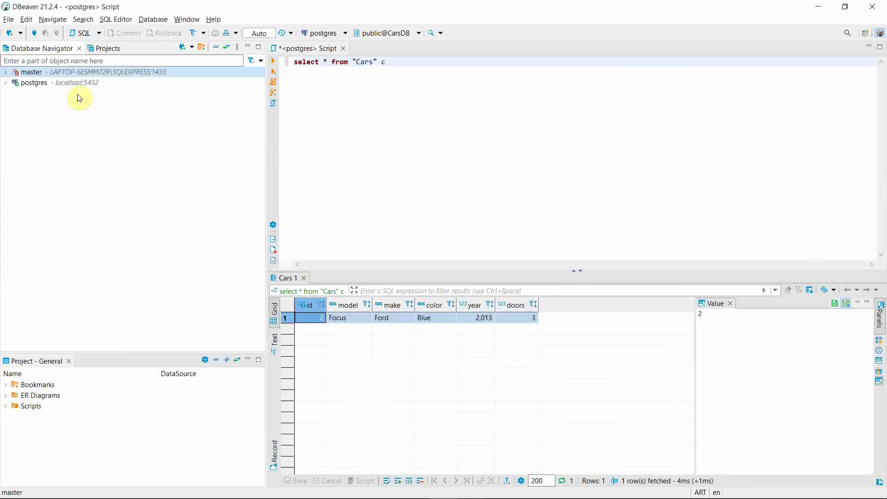
pyautogui.click(9, 74)
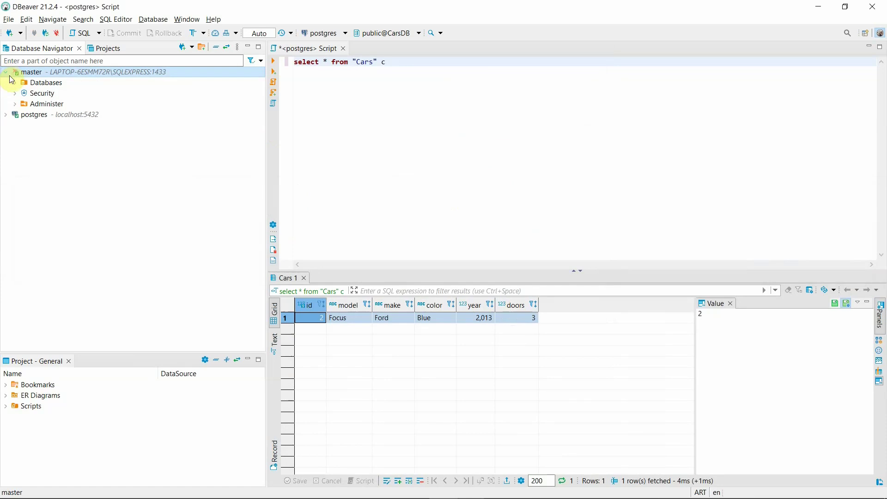
pyautogui.doubleClick(19, 84)
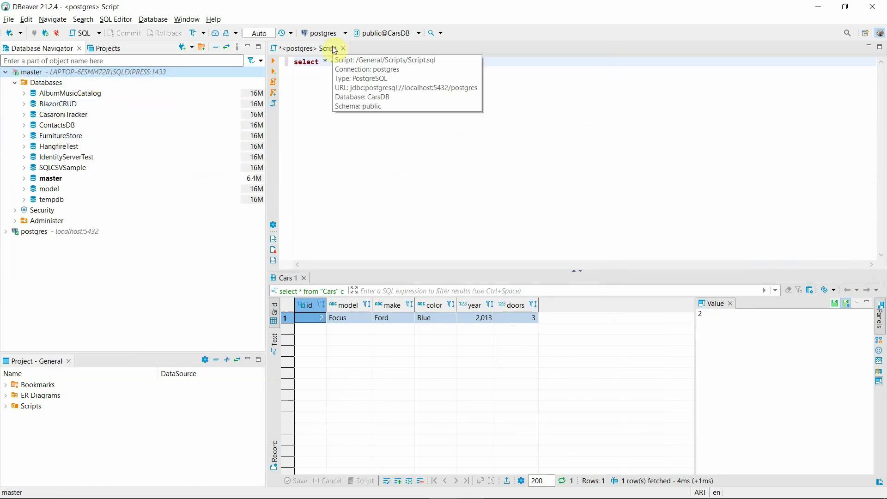
pyautogui.click(365, 88)
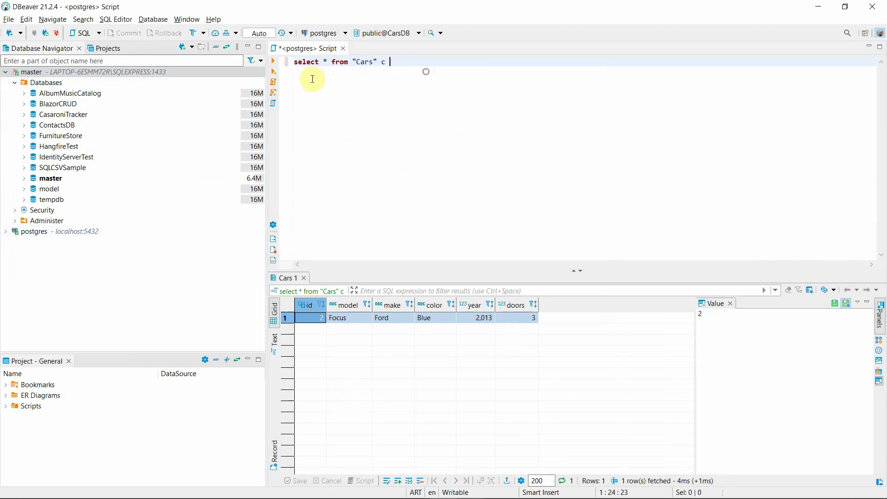
pyautogui.click(273, 60)
pyautogui.click(274, 61)
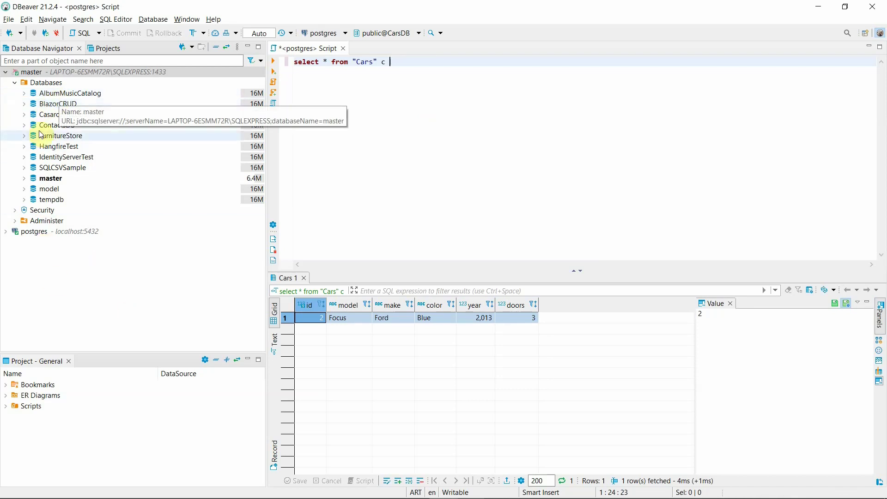
# Open a new SQL script for the AlbumMusicCatalog database.
pyautogui.rightClick(58, 95)
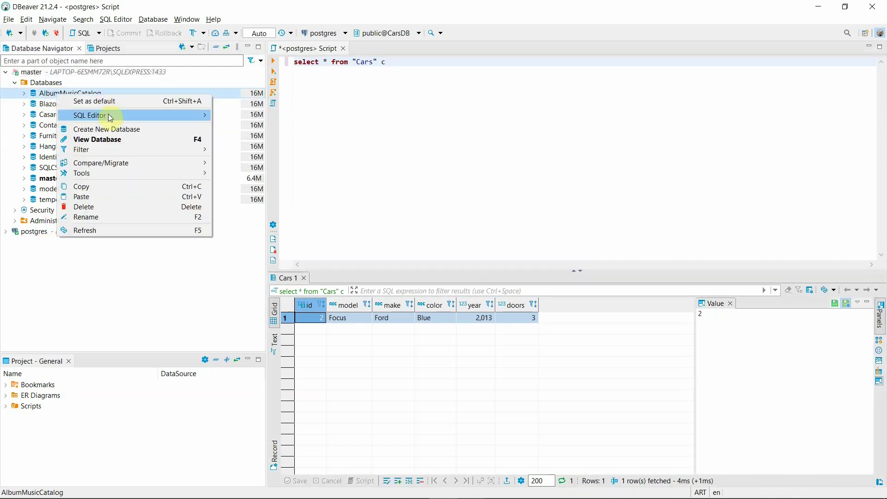
pyautogui.moveTo(108, 116)
pyautogui.click(261, 135)
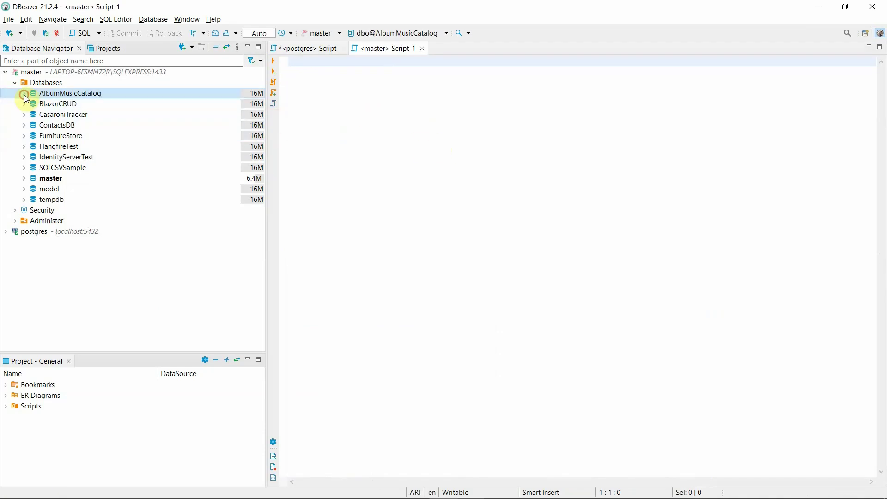
# Drag the Albums table into the script and run select * from AlbumMusicCatalog.dbo.Albums.
pyautogui.click(24, 93)
pyautogui.click(34, 104)
pyautogui.click(42, 115)
pyautogui.click(49, 125)
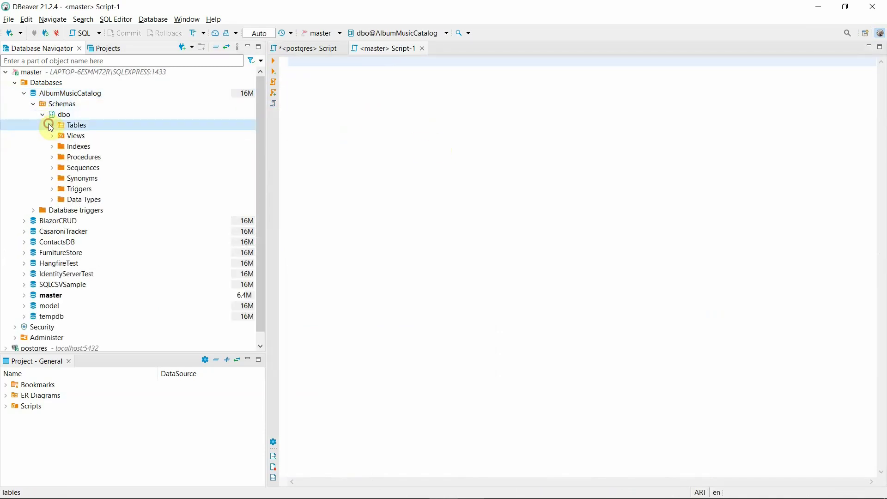
pyautogui.click(52, 125)
pyautogui.moveTo(80, 136); pyautogui.dragTo(573, 134)
pyautogui.press('Home')
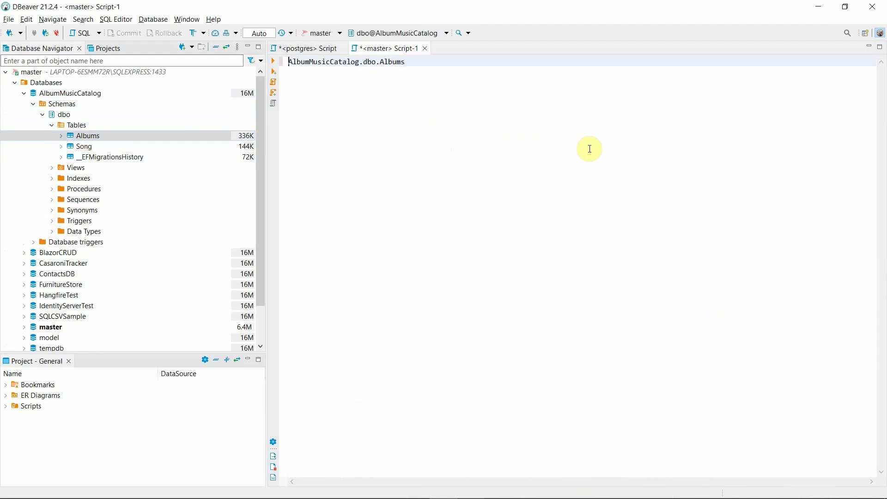
pyautogui.write('select * from')
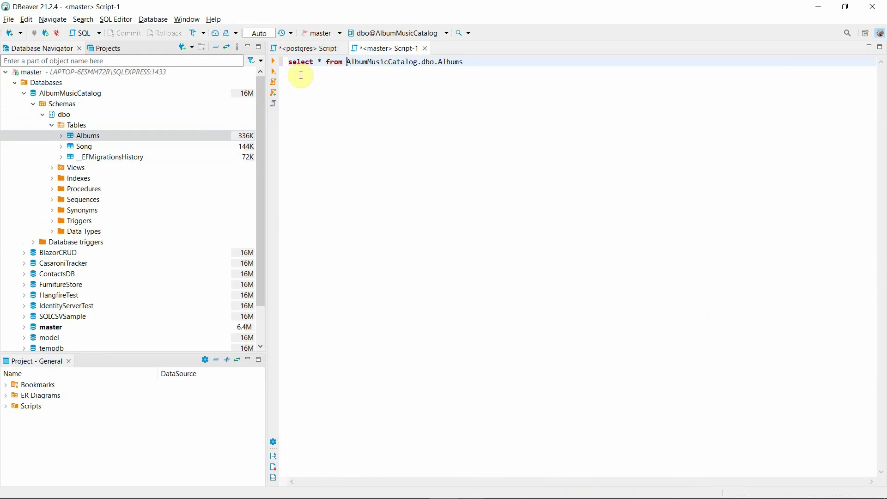
pyautogui.click(276, 66)
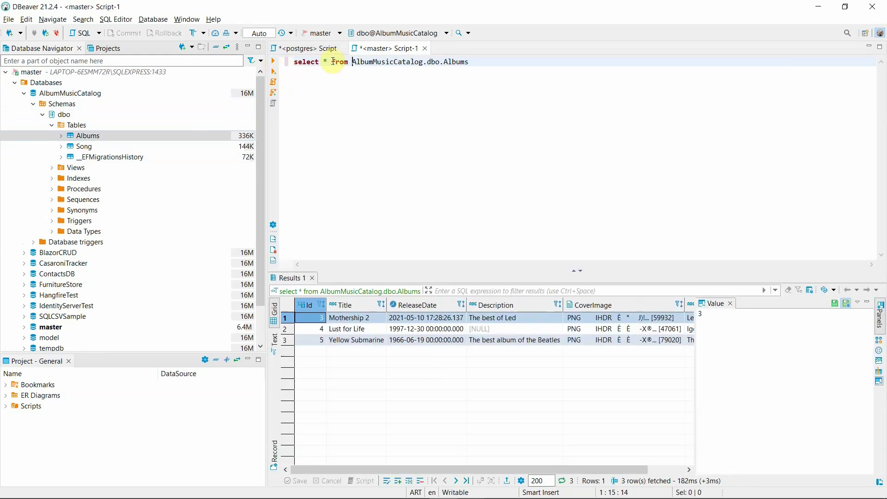
# Check the postgres script, then return to the master script's Albums results.
pyautogui.click(316, 49)
pyautogui.click(393, 48)
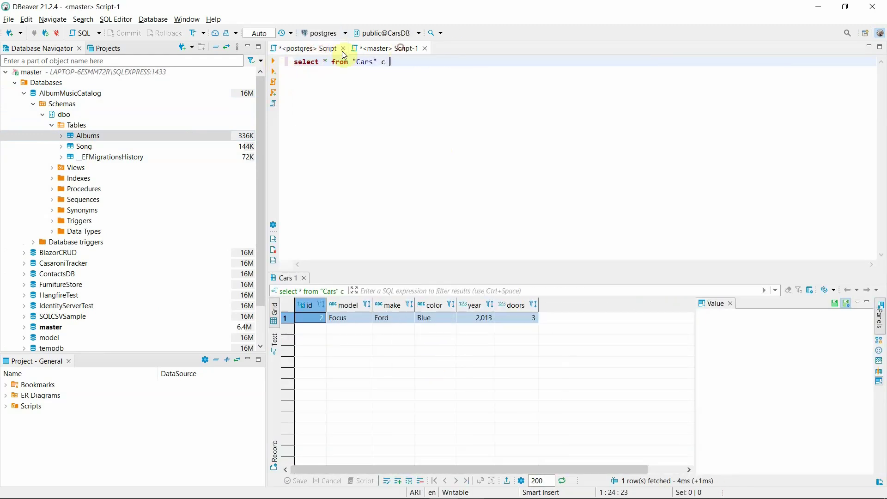
pyautogui.click(313, 49)
pyautogui.click(381, 49)
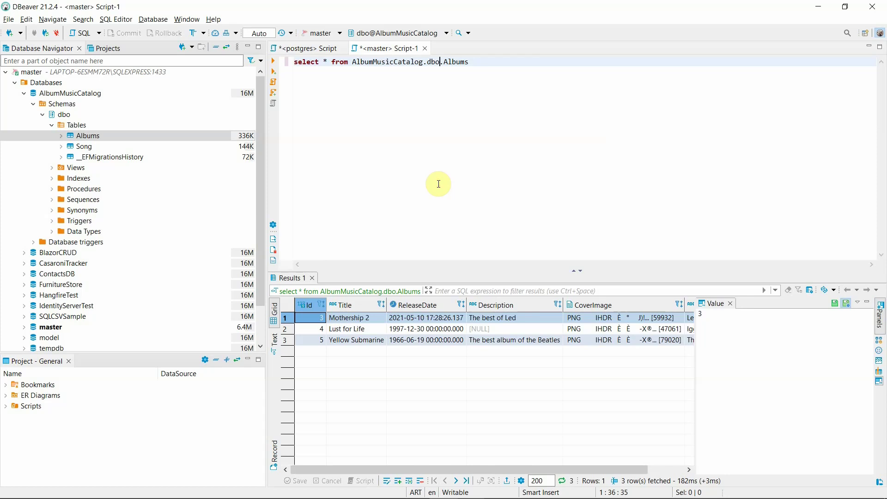
# Expand tempdb > Schemas > dbo and create a new table under Tables.
pyautogui.click(25, 93)
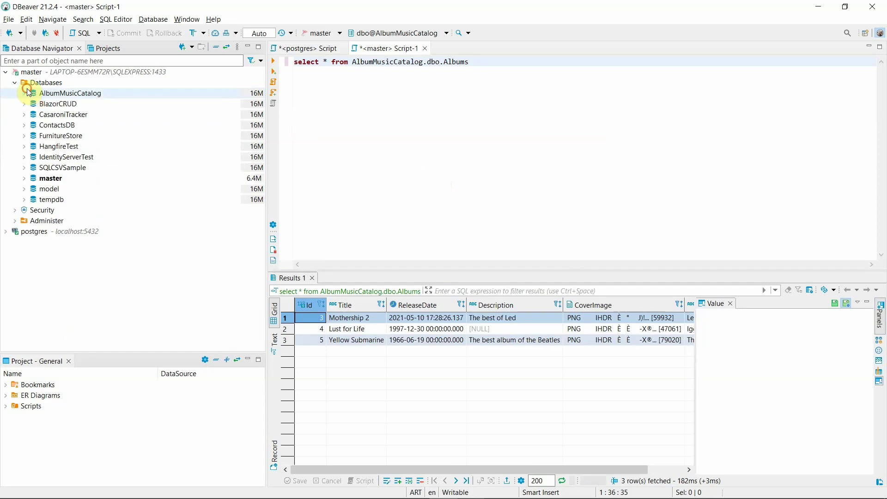
pyautogui.click(471, 123)
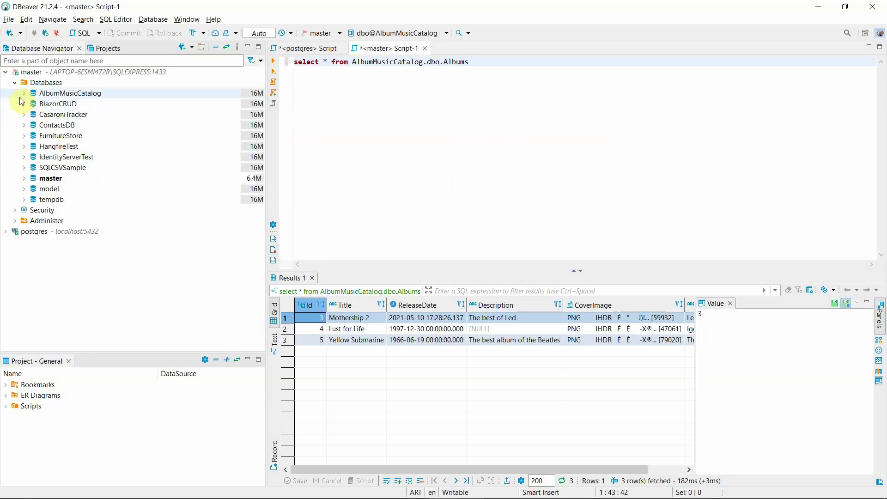
pyautogui.click(24, 199)
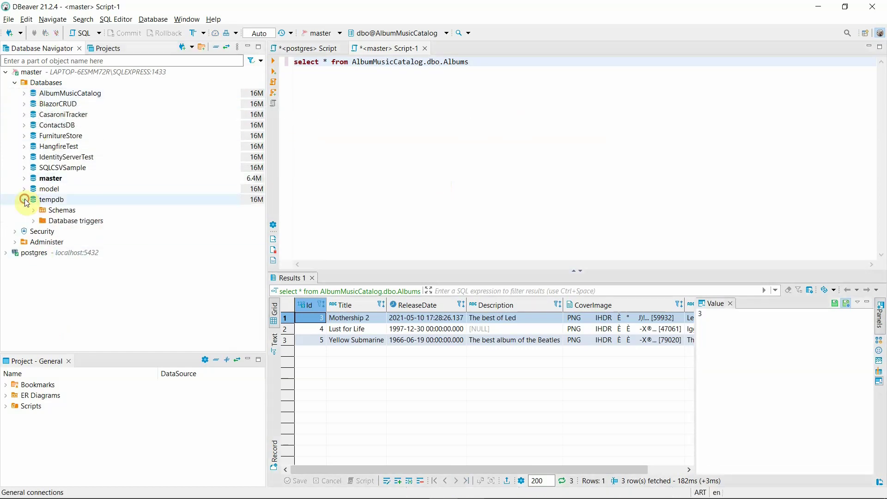
pyautogui.click(34, 210)
pyautogui.click(44, 220)
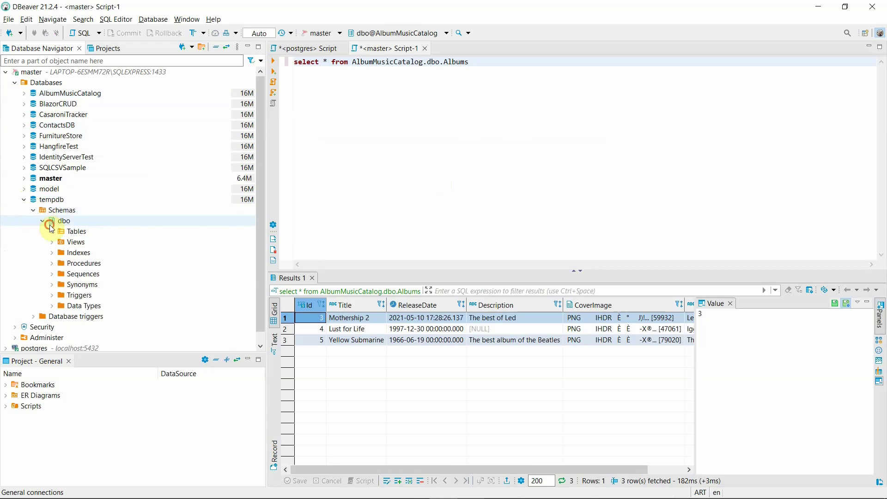
pyautogui.rightClick(66, 232)
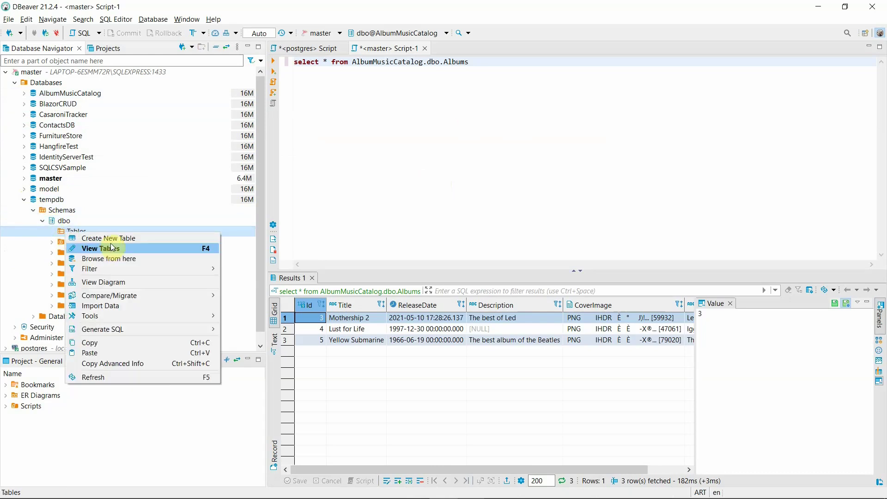
pyautogui.click(109, 238)
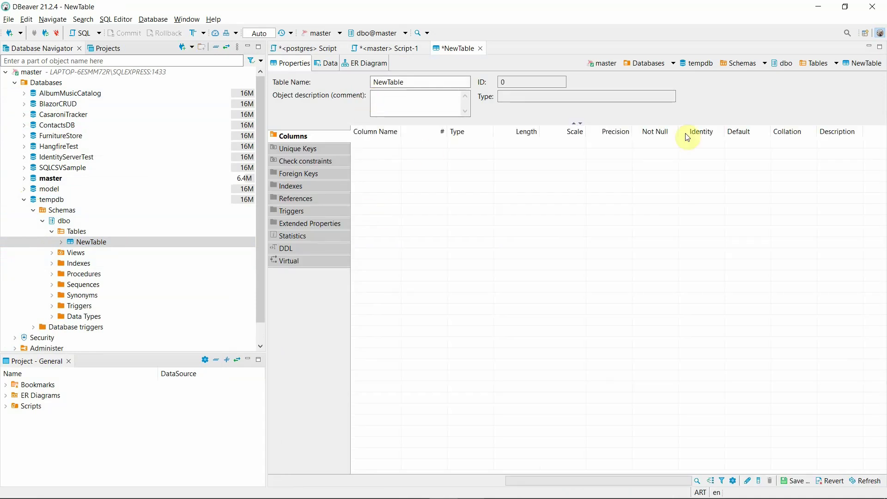
# Name the table TestTable and add its first column, Column1.
pyautogui.click(382, 149)
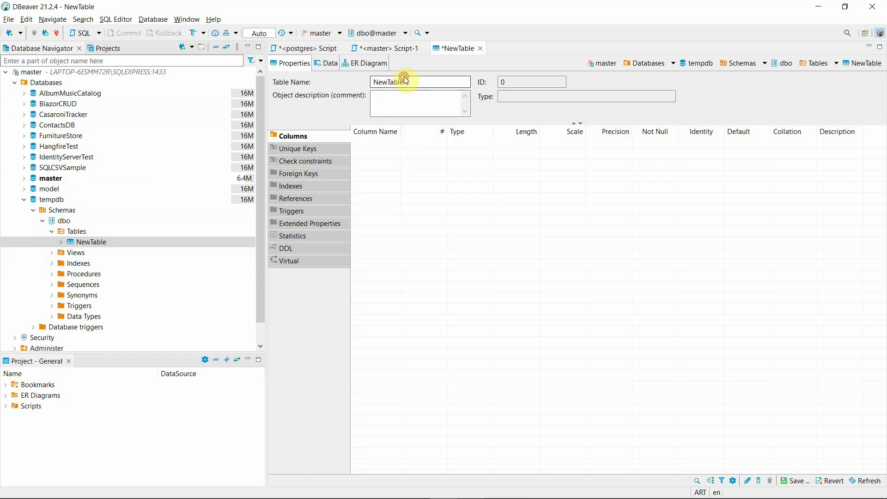
pyautogui.doubleClick(393, 83)
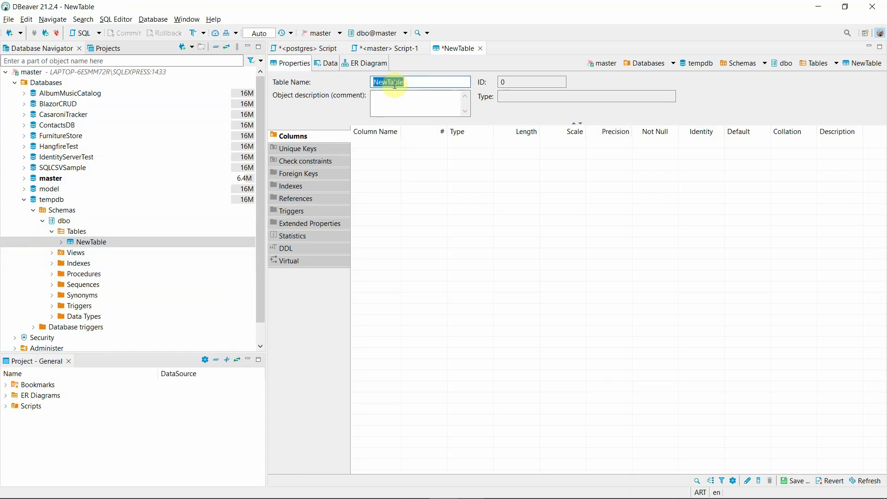
pyautogui.write('TestA')
pyautogui.press('BackSpace')
pyautogui.write('Table')
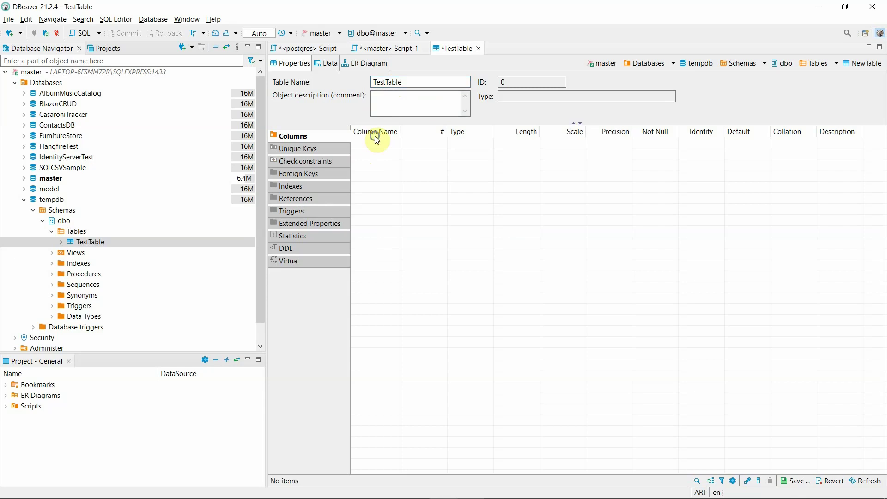
pyautogui.rightClick(368, 147)
pyautogui.click(391, 152)
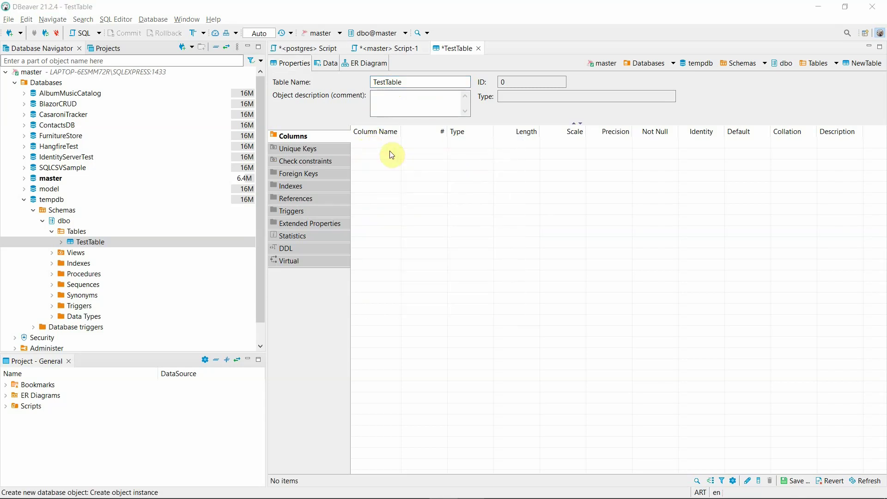
pyautogui.doubleClick(415, 134)
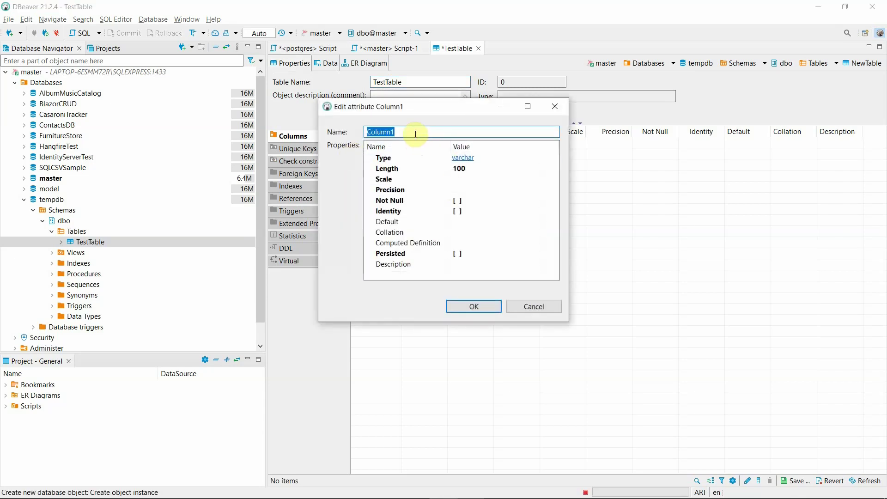
# Add a column named Id of type int with Identity enabled.
pyautogui.press('BackSpace')
pyautogui.click(462, 157)
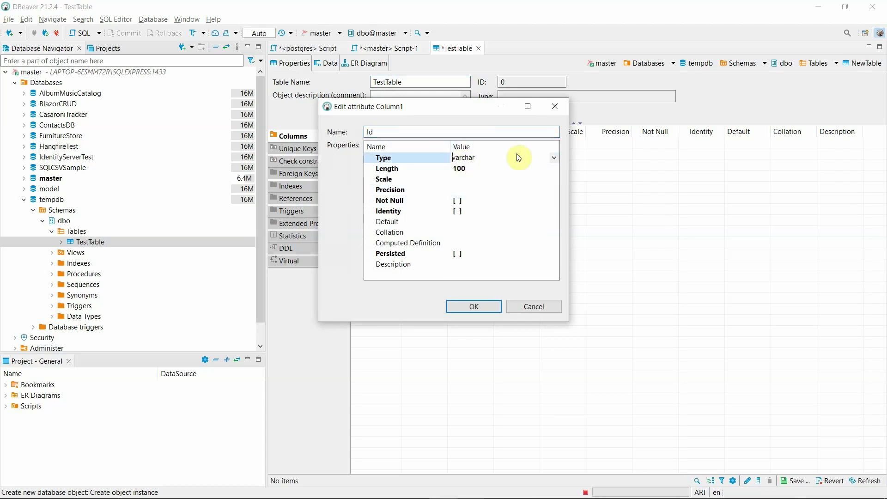
pyautogui.click(556, 158)
pyautogui.scroll(6, 490, 257)
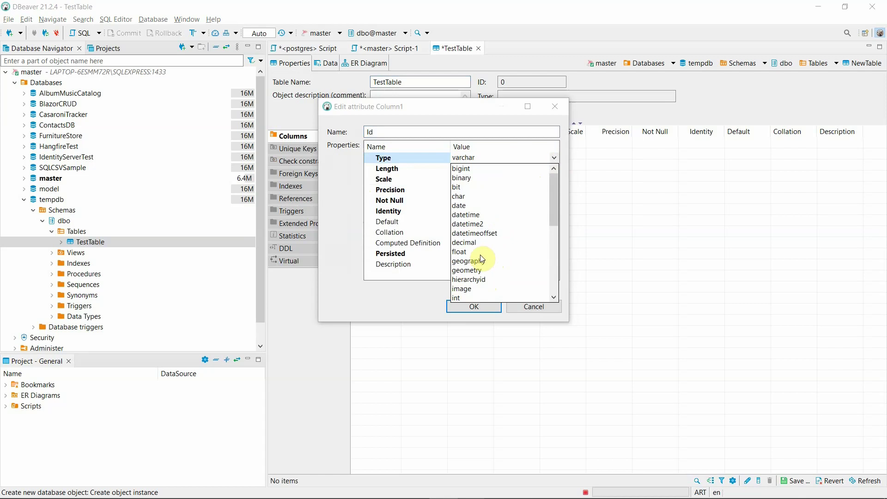
pyautogui.click(462, 297)
pyautogui.click(485, 166)
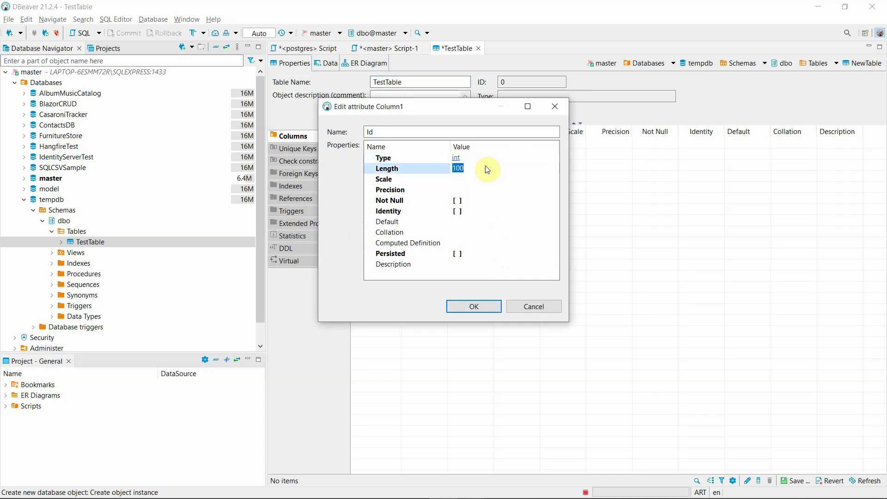
pyautogui.click(495, 181)
pyautogui.click(496, 193)
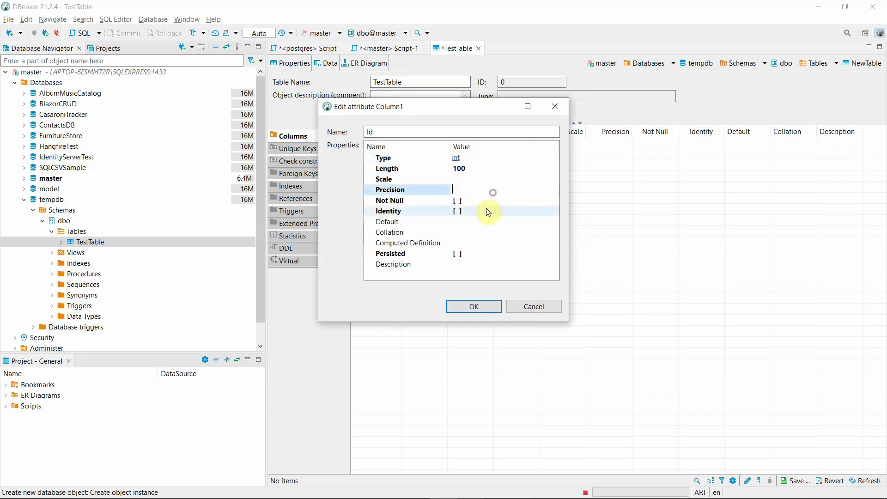
pyautogui.click(475, 213)
pyautogui.click(457, 211)
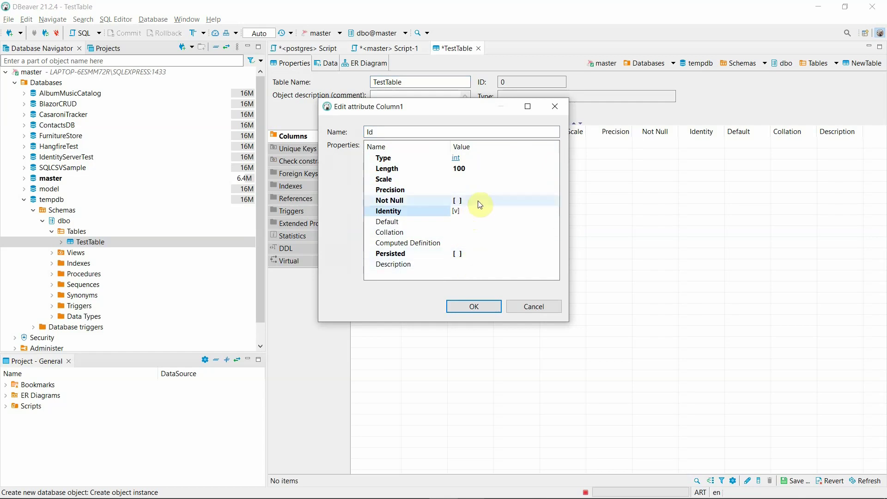
pyautogui.press('Return')
# Make Id the PRIMARY KEY constraint TestTable_PK.
pyautogui.rightClick(588, 155)
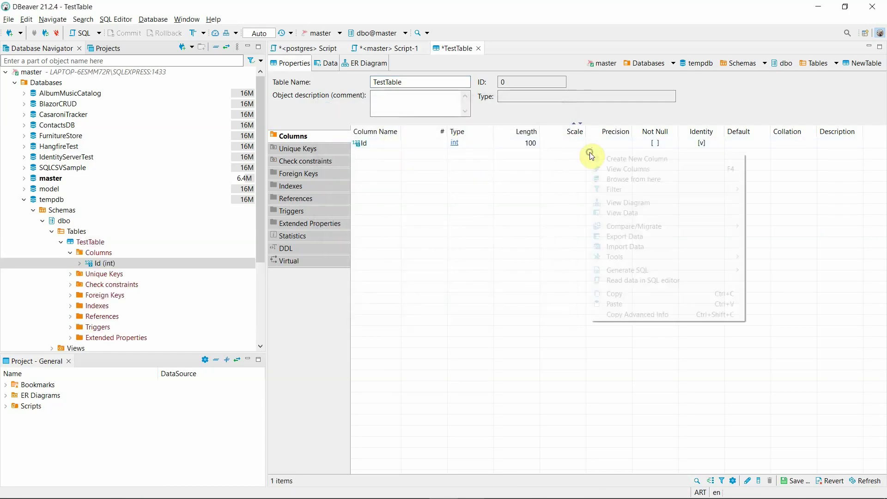
pyautogui.rightClick(395, 144)
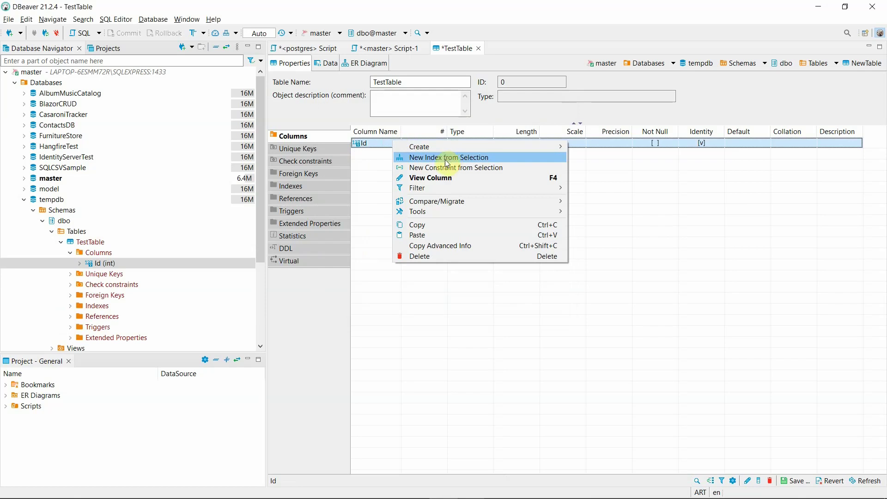
pyautogui.click(464, 168)
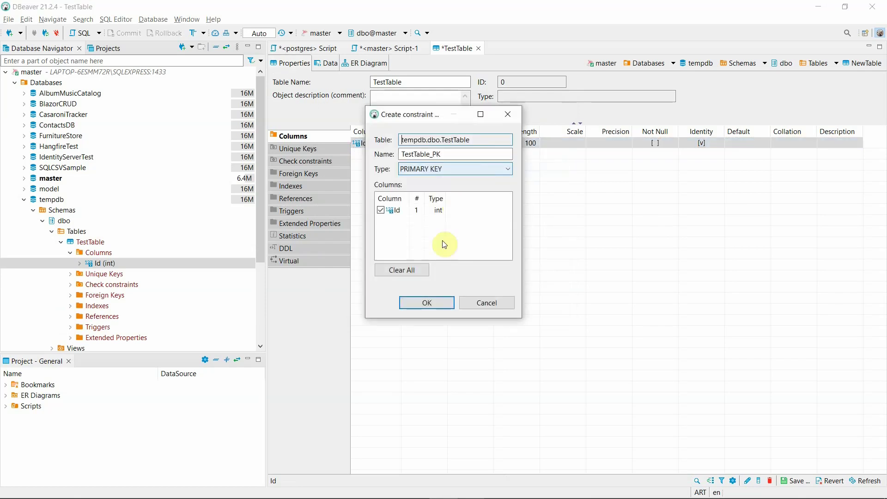
pyautogui.click(434, 170)
pyautogui.click(437, 172)
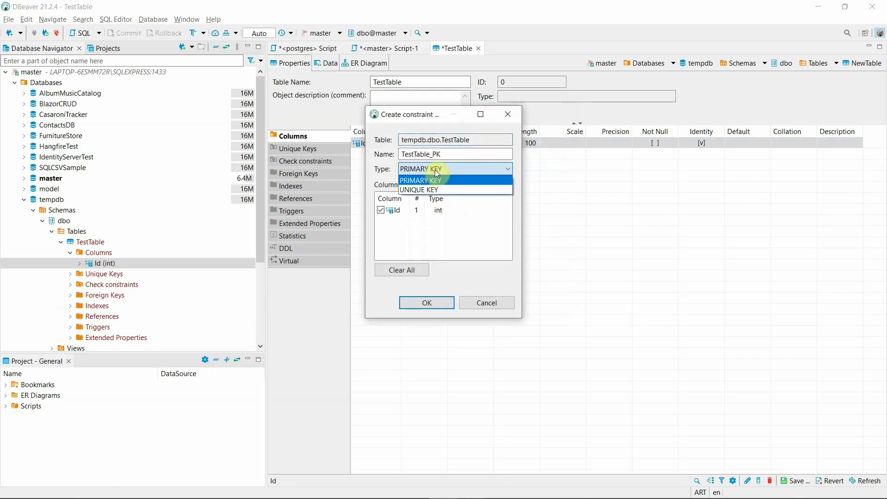
pyautogui.click(434, 172)
pyautogui.click(447, 303)
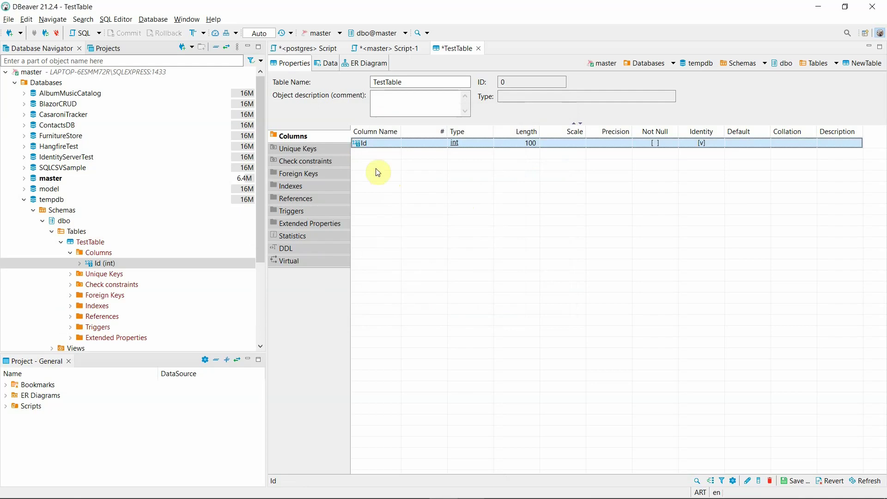
# Create a second column Name as varchar(100) with Not Null unchecked, then collapse tempdb in the navigator.
pyautogui.rightClick(373, 152)
pyautogui.moveTo(404, 164)
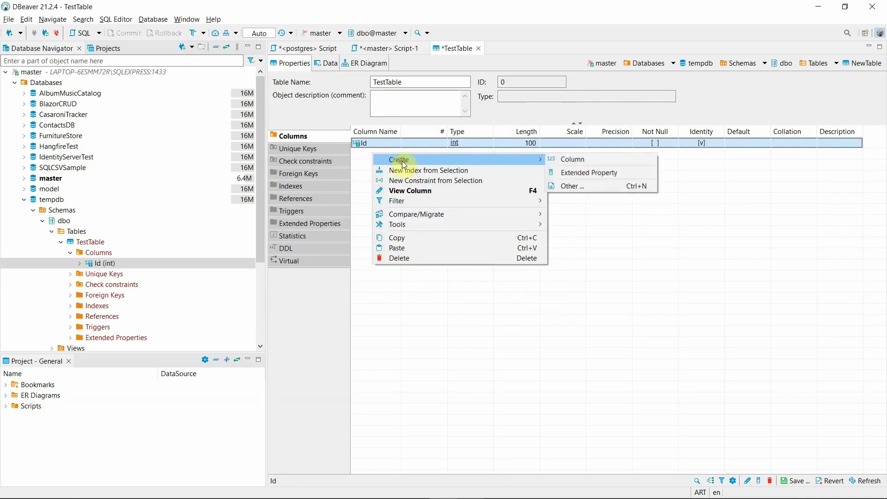
pyautogui.click(601, 160)
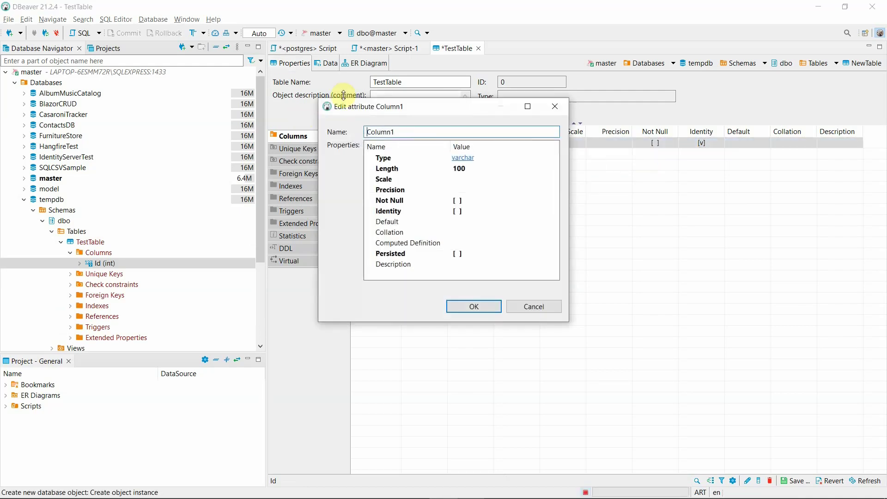
pyautogui.click(401, 130)
pyautogui.write('Name')
pyautogui.hotkey('ctrl', 'a')
pyautogui.write('Name')
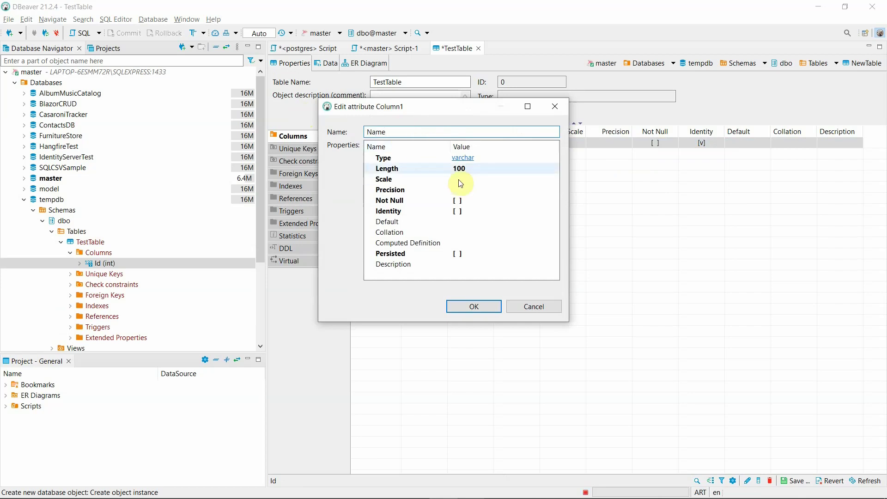
pyautogui.click(458, 202)
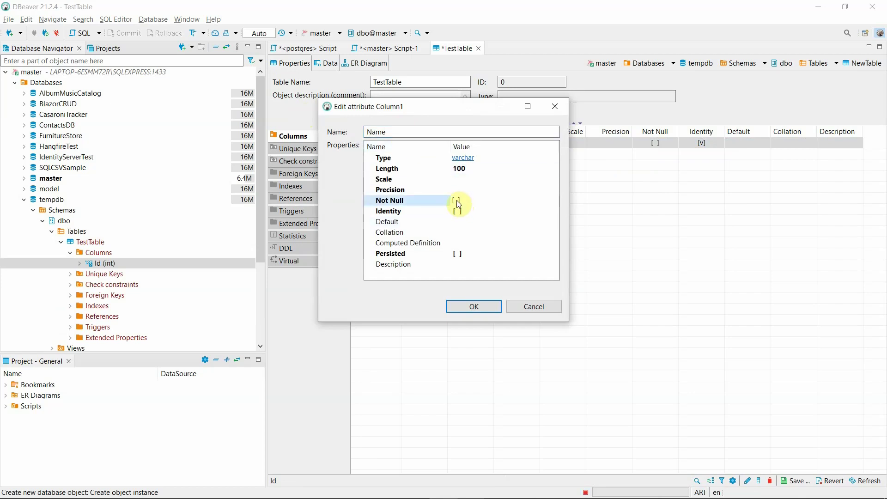
pyautogui.click(457, 202)
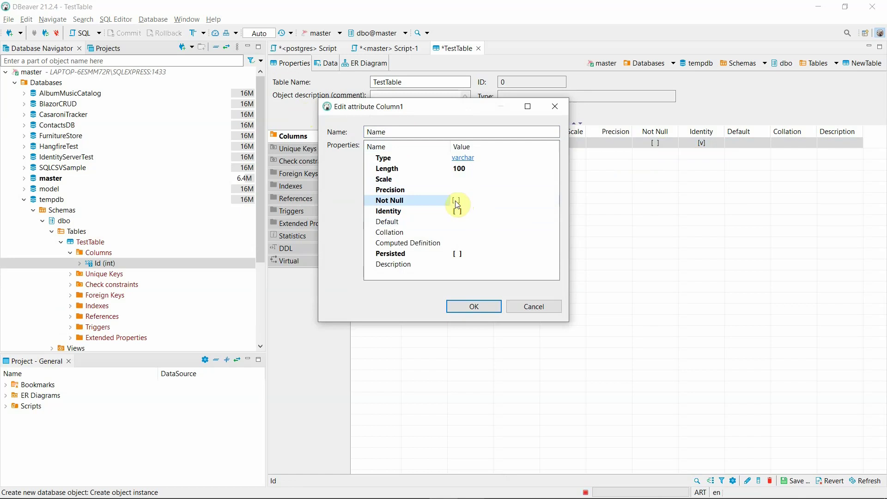
pyautogui.click(476, 306)
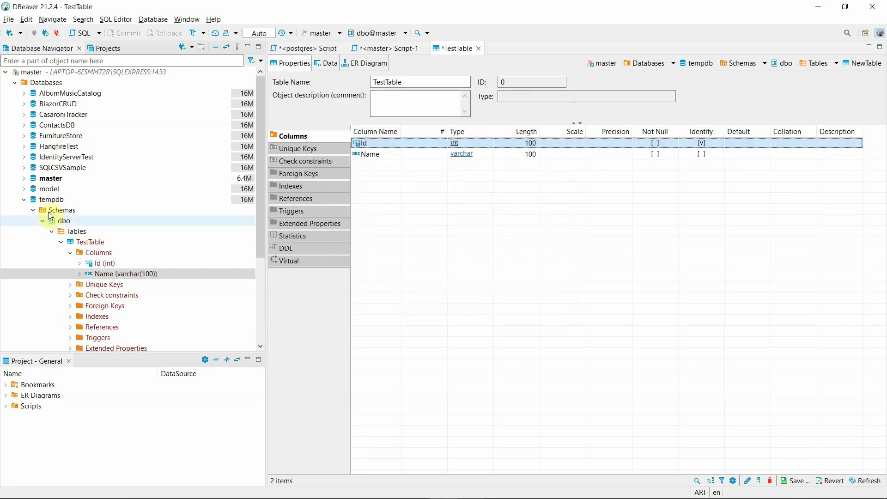
pyautogui.click(34, 210)
pyautogui.click(24, 199)
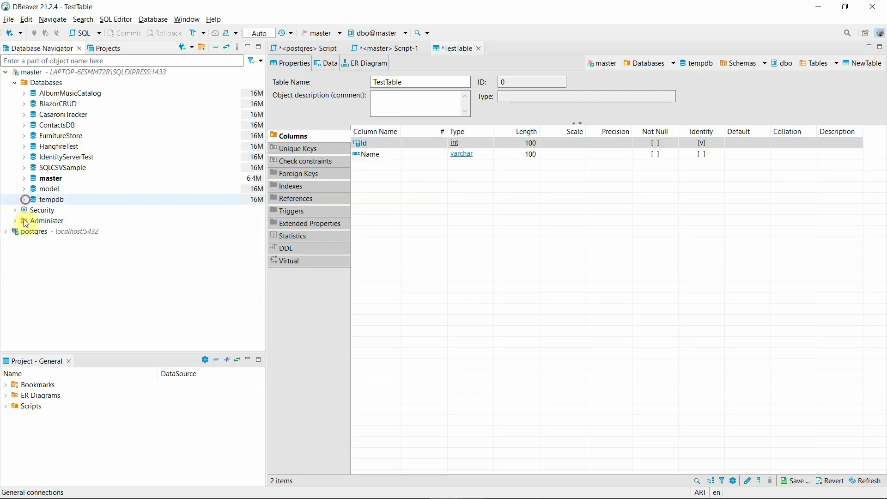
# Expand postgres > CarsDB > Schemas > public and create a new table under Tables.
pyautogui.click(4, 235)
pyautogui.click(4, 233)
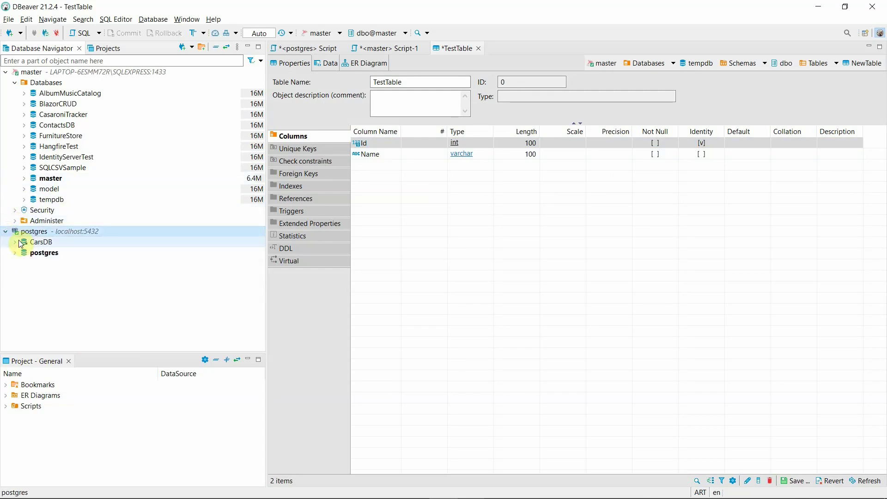
pyautogui.click(15, 242)
pyautogui.click(24, 253)
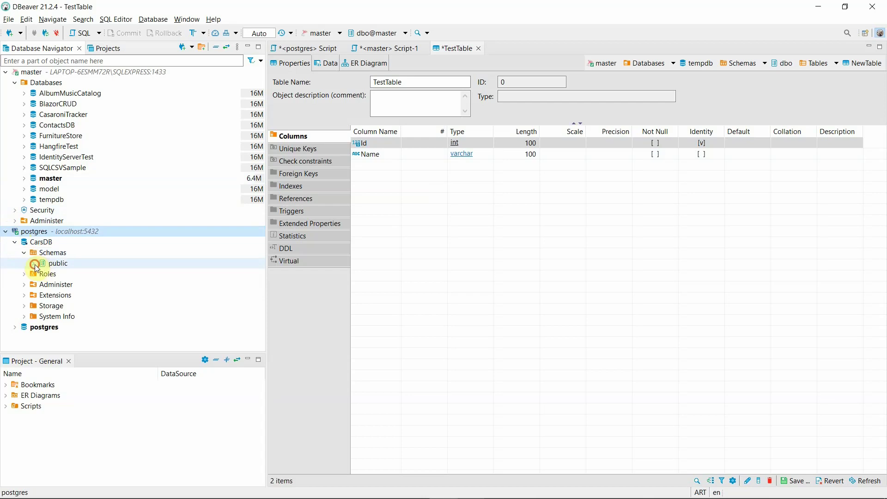
pyautogui.click(33, 263)
pyautogui.click(43, 264)
pyautogui.rightClick(60, 265)
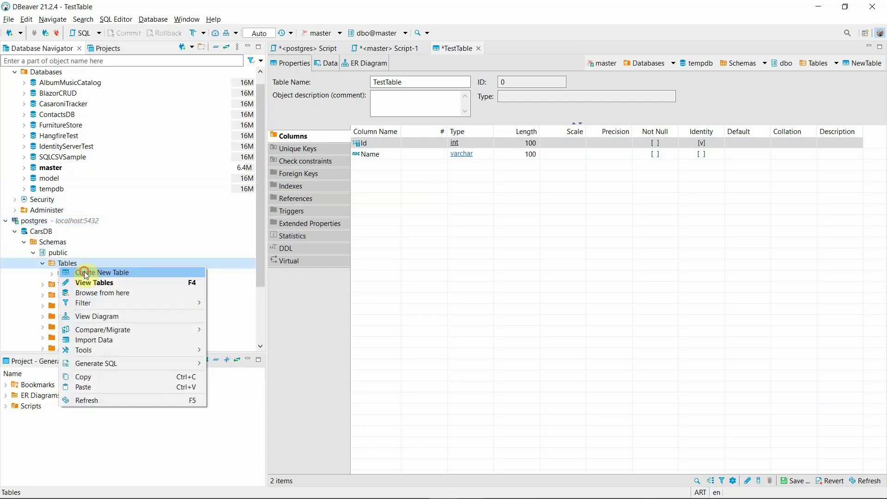
pyautogui.click(85, 273)
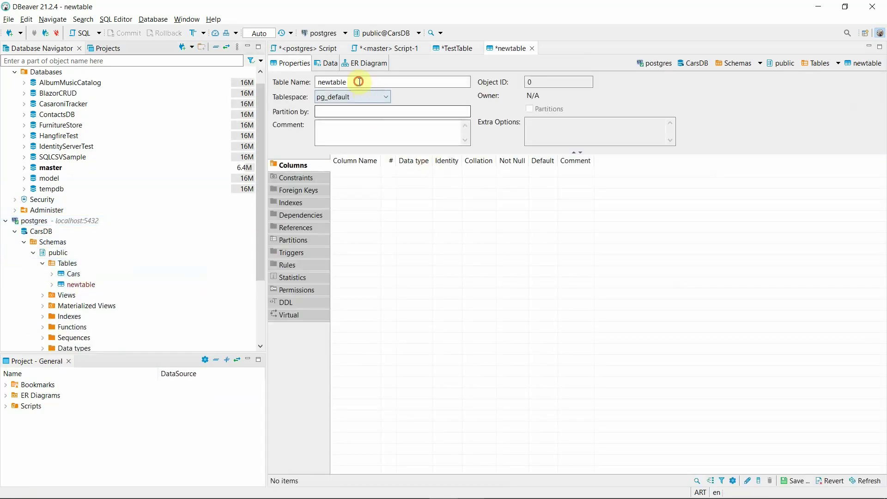
# Rename the new table from newtable to Bikes, briefly checking the Cars query in the postgres script.
pyautogui.doubleClick(359, 82)
pyautogui.write('Bikes')
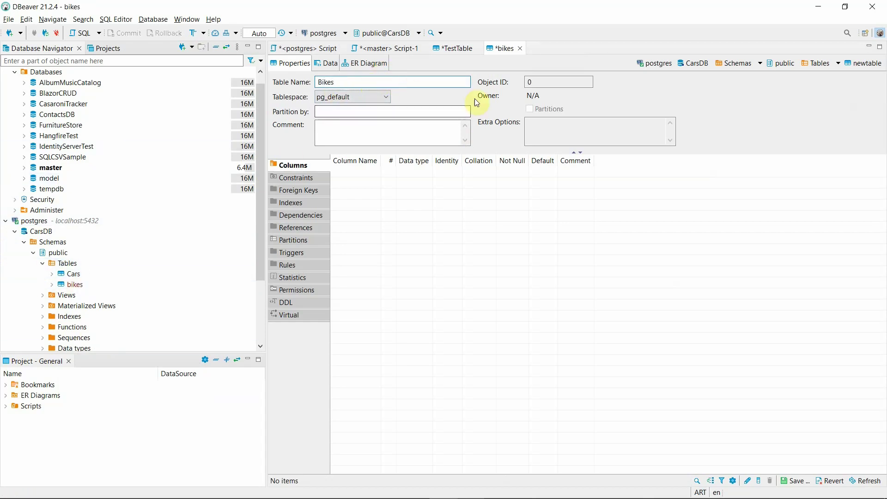
pyautogui.click(394, 112)
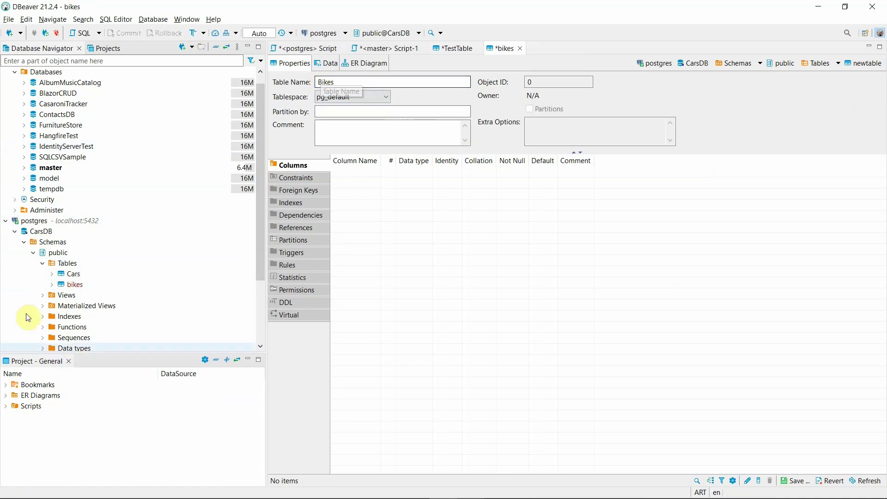
pyautogui.moveTo(322, 82); pyautogui.dragTo(317, 82)
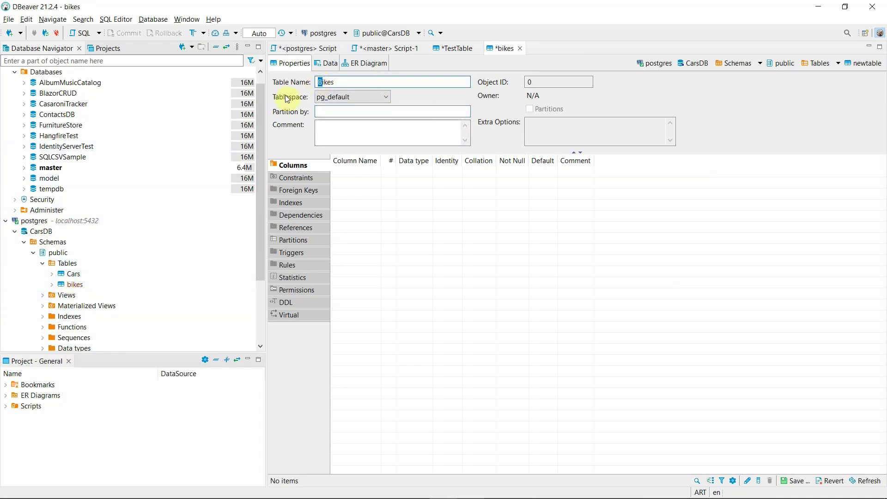
pyautogui.click(352, 77)
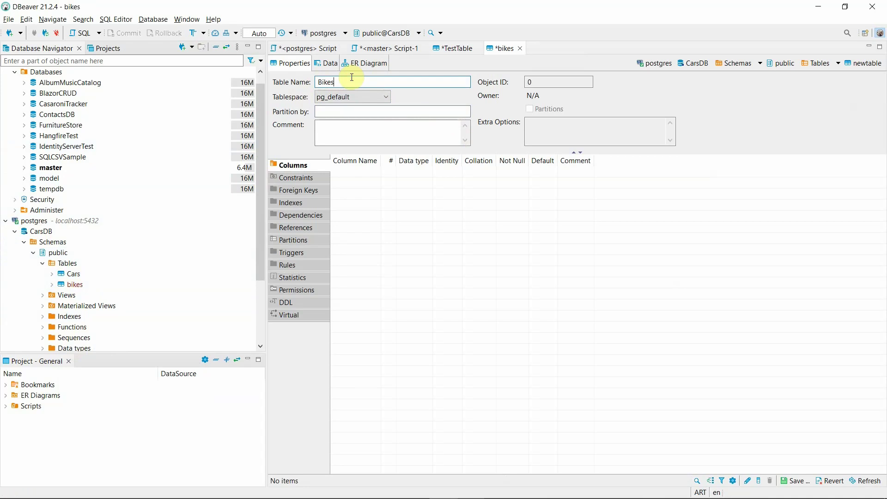
pyautogui.doubleClick(352, 77)
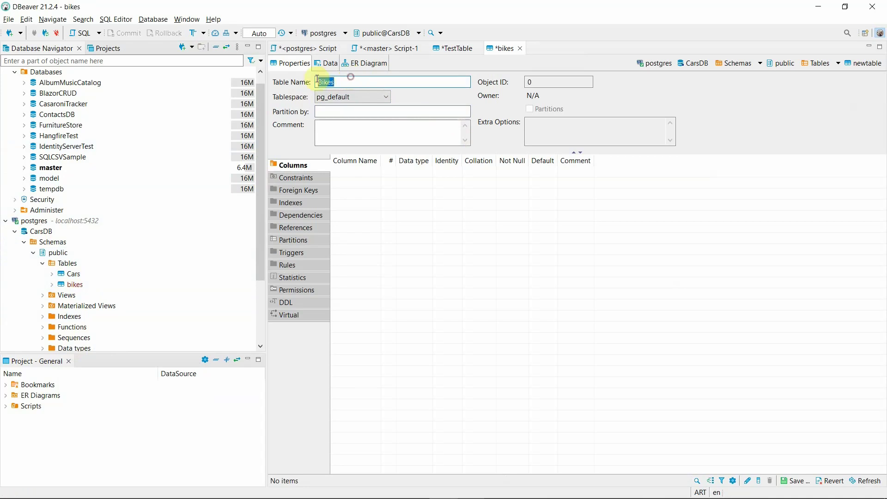
pyautogui.click(310, 49)
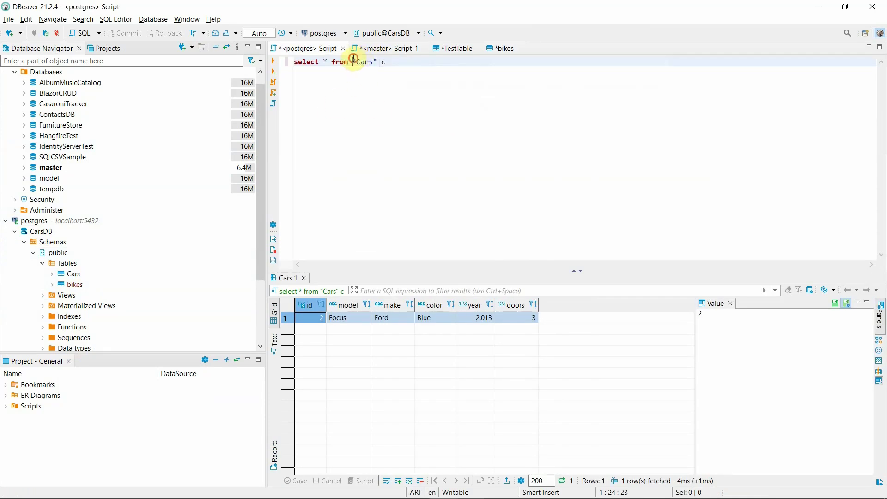
pyautogui.moveTo(375, 61); pyautogui.dragTo(310, 69)
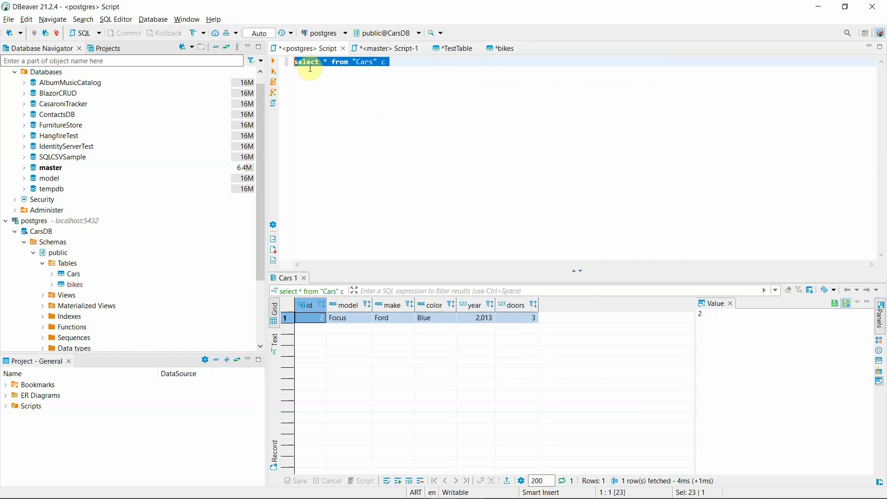
pyautogui.click(497, 52)
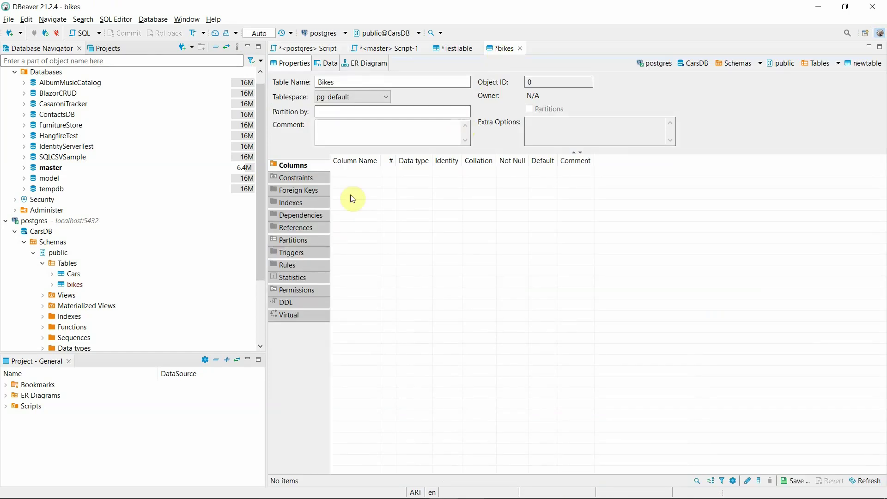
pyautogui.rightClick(365, 181)
pyautogui.click(400, 188)
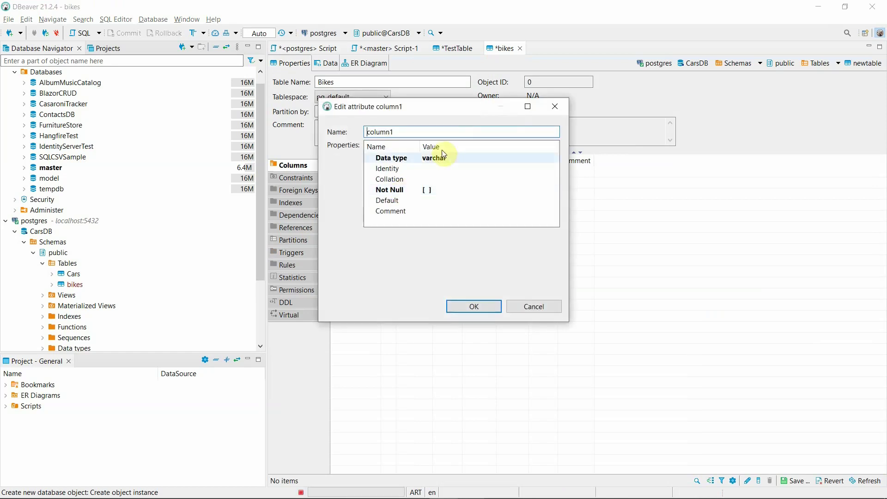
pyautogui.click(448, 157)
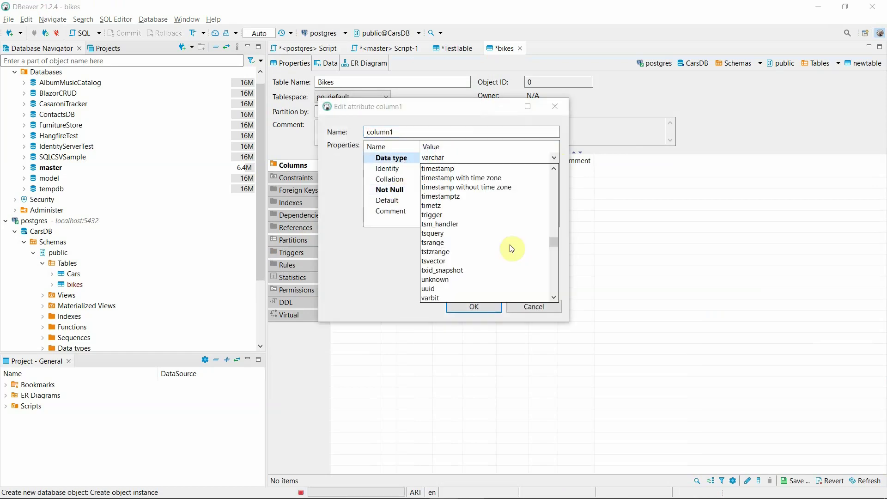
pyautogui.scroll(10, 512, 248)
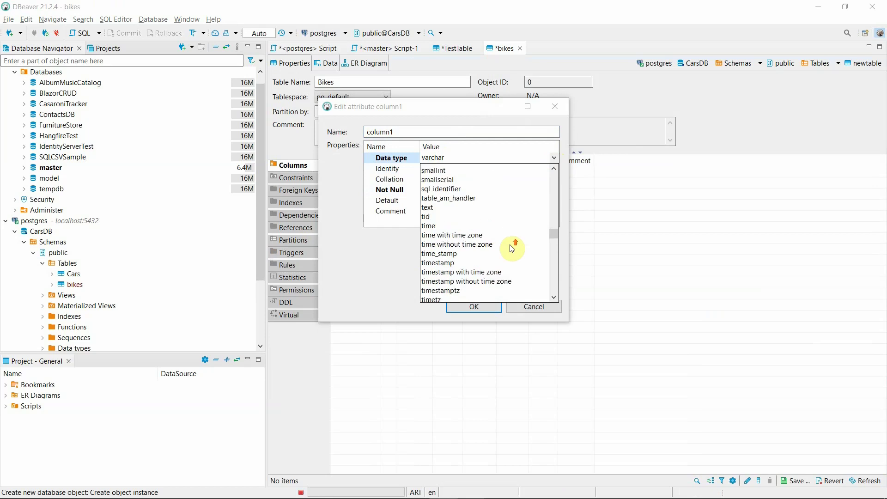
pyautogui.moveTo(554, 224); pyautogui.dragTo(552, 170)
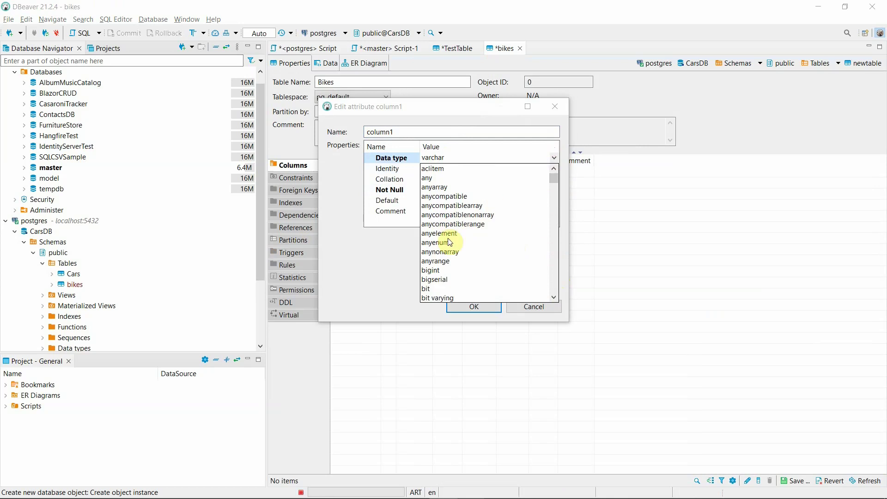
pyautogui.scroll(-3, 447, 242)
pyautogui.click(430, 244)
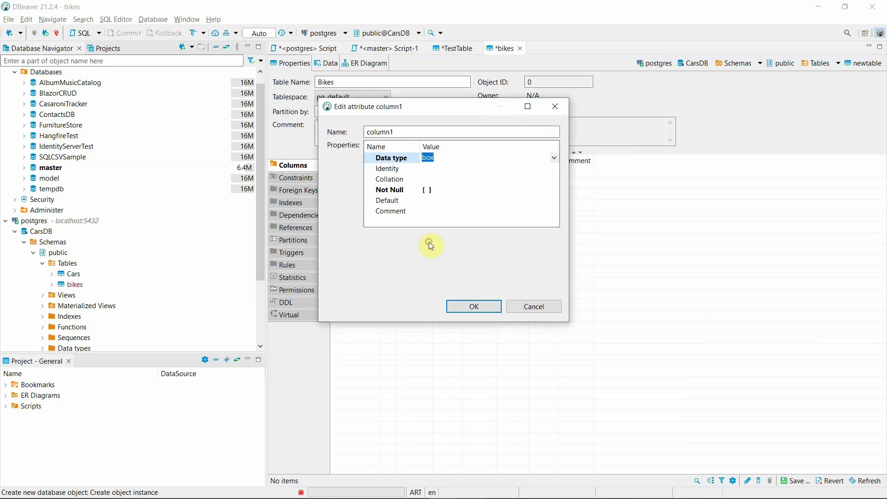
pyautogui.click(555, 158)
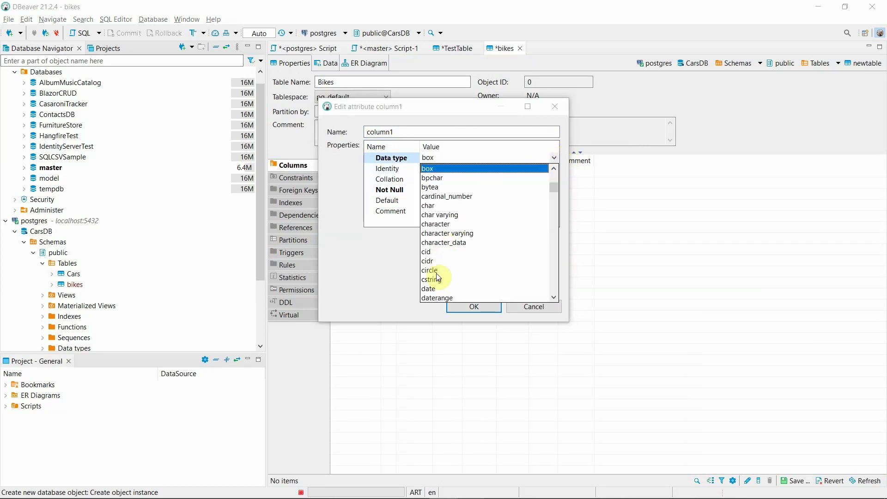
pyautogui.scroll(2, 440, 271)
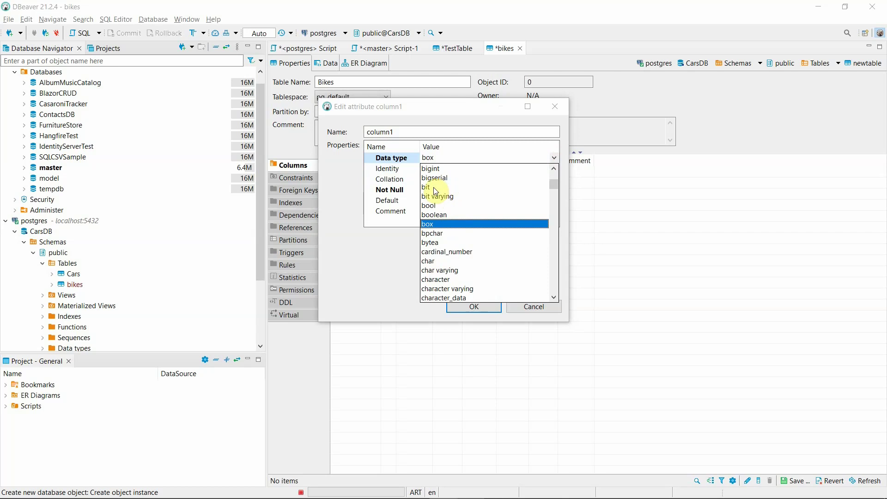
pyautogui.click(438, 169)
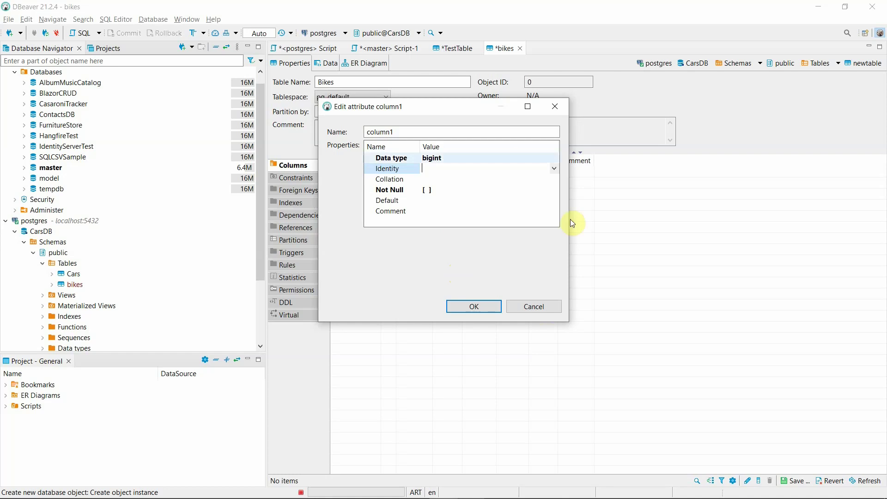
pyautogui.click(531, 308)
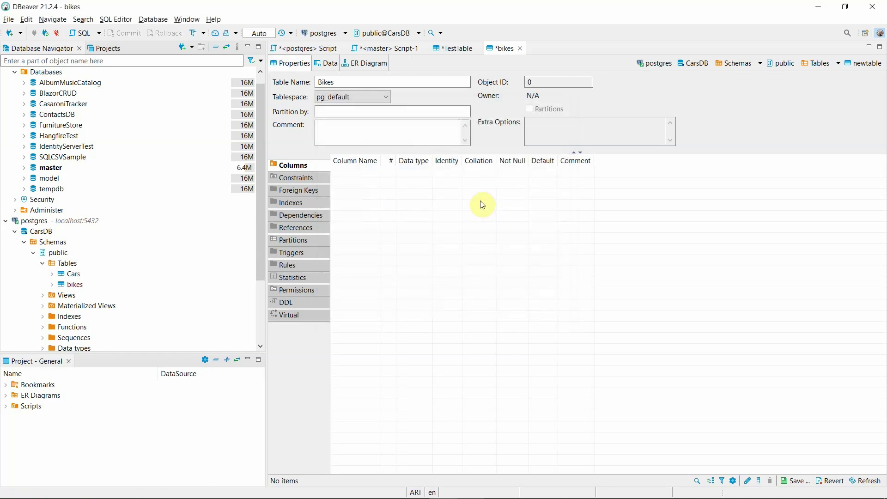
# Open the Connect to a database wizard and browse drivers, ending on the SQL category list.
pyautogui.click(9, 33)
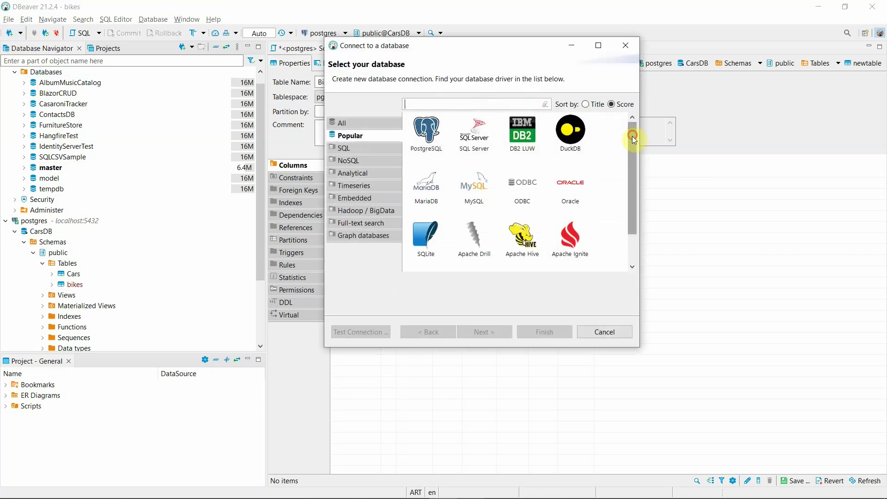
pyautogui.moveTo(632, 135)
pyautogui.mouseDown()
pyautogui.moveTo(631, 157)
pyautogui.moveTo(633, 139)
pyautogui.mouseUp()
pyautogui.click(437, 244)
pyautogui.moveTo(633, 197); pyautogui.dragTo(630, 258)
pyautogui.click(357, 162)
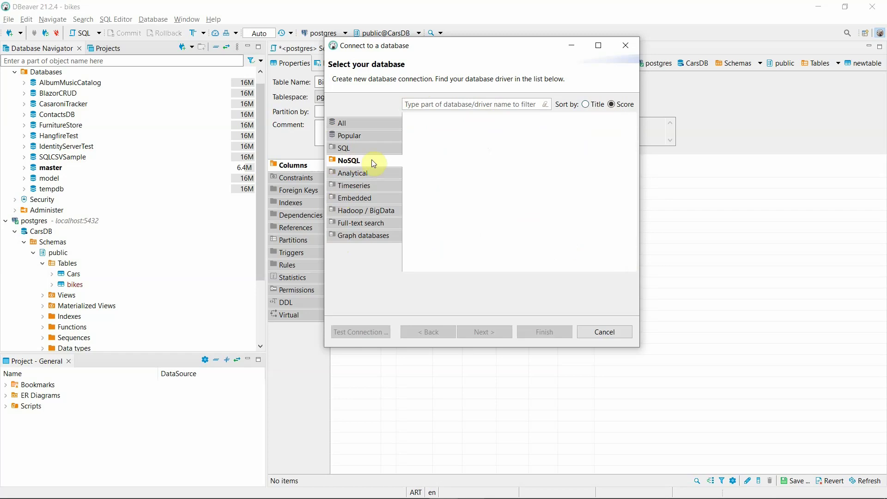
pyautogui.click(364, 149)
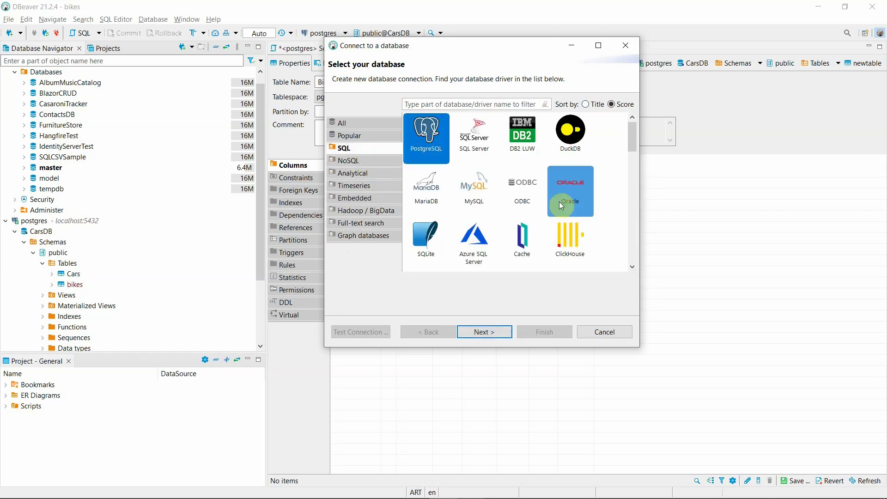
pyautogui.scroll(-3, 609, 160)
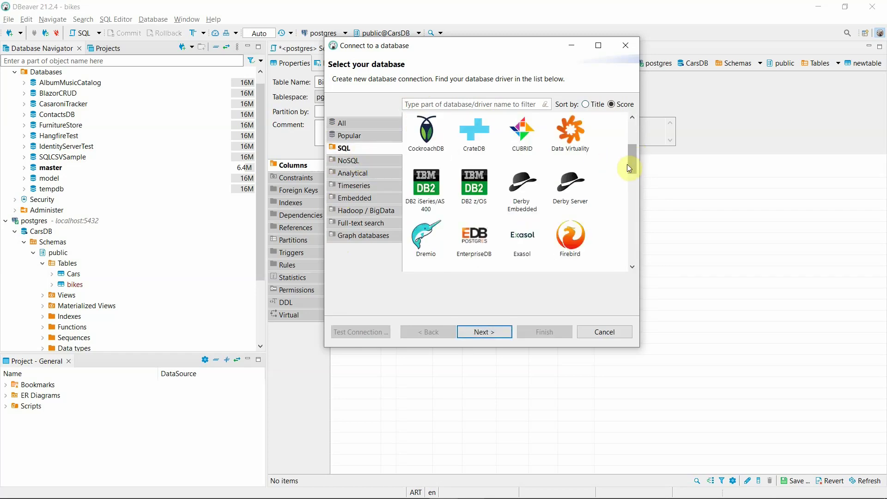
pyautogui.moveTo(633, 167); pyautogui.dragTo(634, 270)
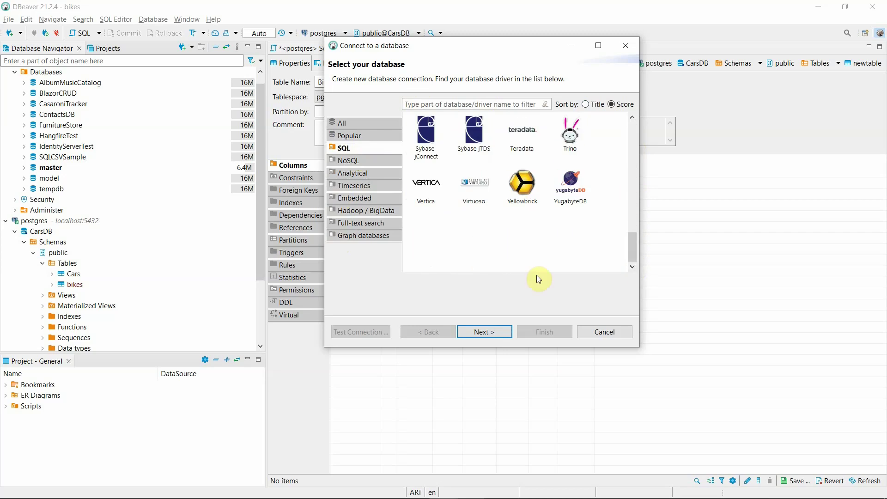